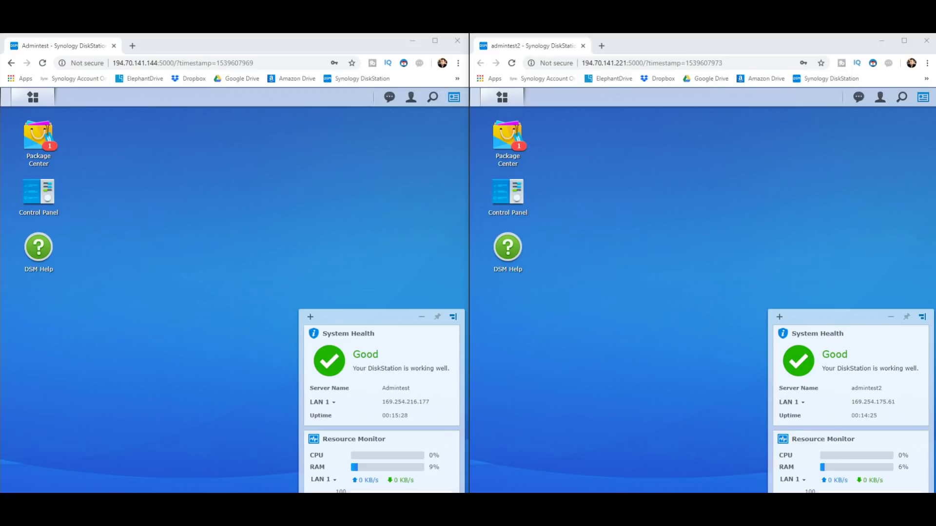
Open Storage Manager on the Admintest NAS and examine its storage pool and volume details.
{"action": "left_click", "coordinate": [33, 97]}
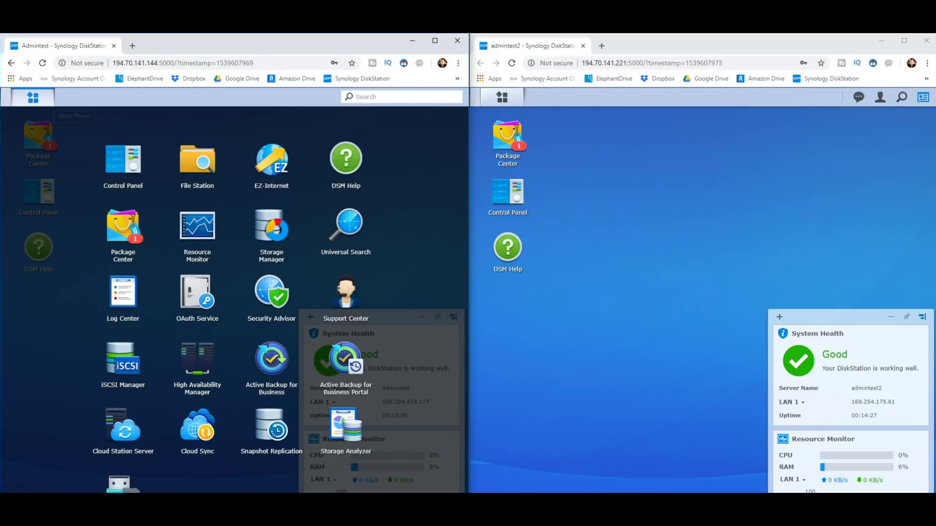
{"action": "left_click", "coordinate": [197, 360]}
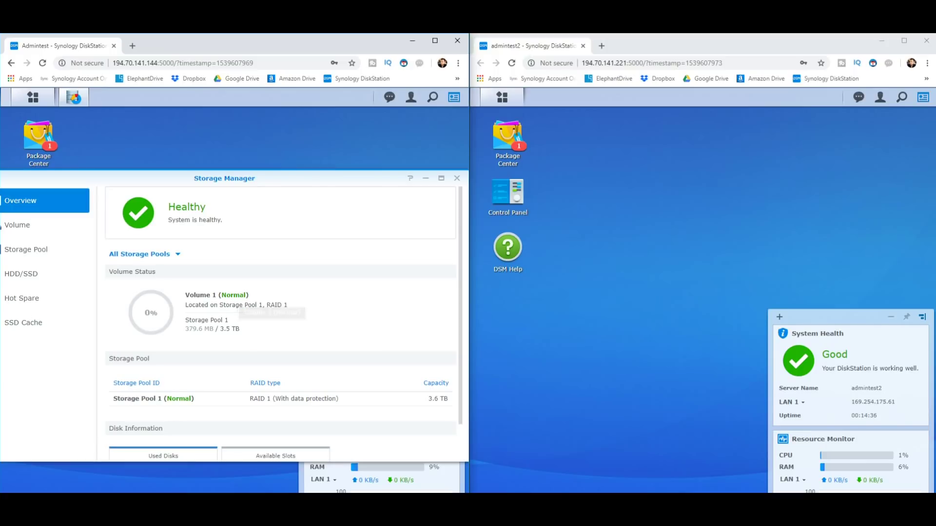
{"action": "left_click_drag", "start_coordinate": [215, 179], "coordinate": [269, 171]}
{"action": "left_click", "coordinate": [92, 242]}
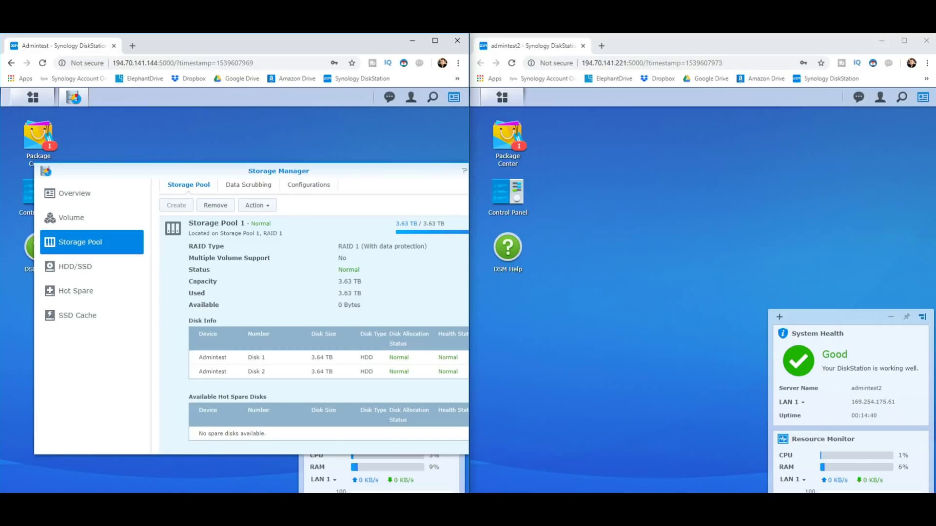
{"action": "left_click", "coordinate": [92, 218]}
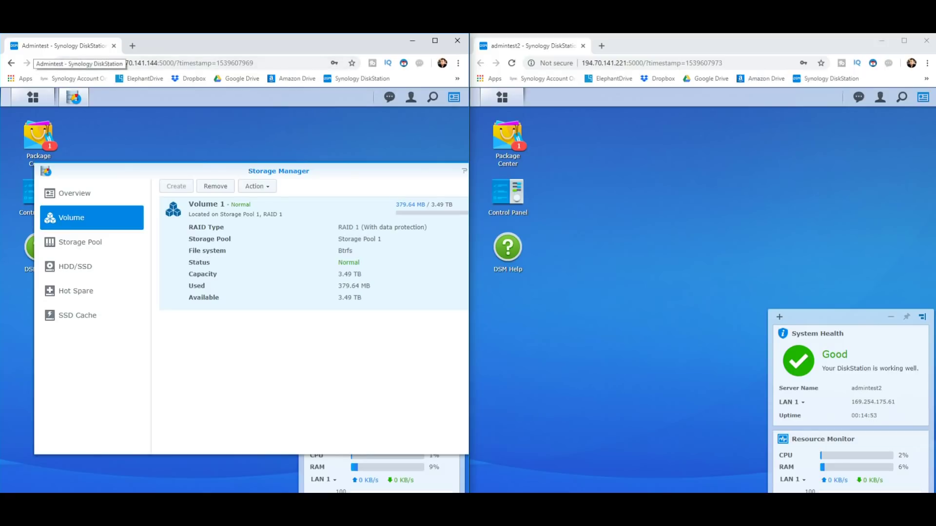
{"action": "left_click_drag", "start_coordinate": [46, 64], "coordinate": [46, 64]}
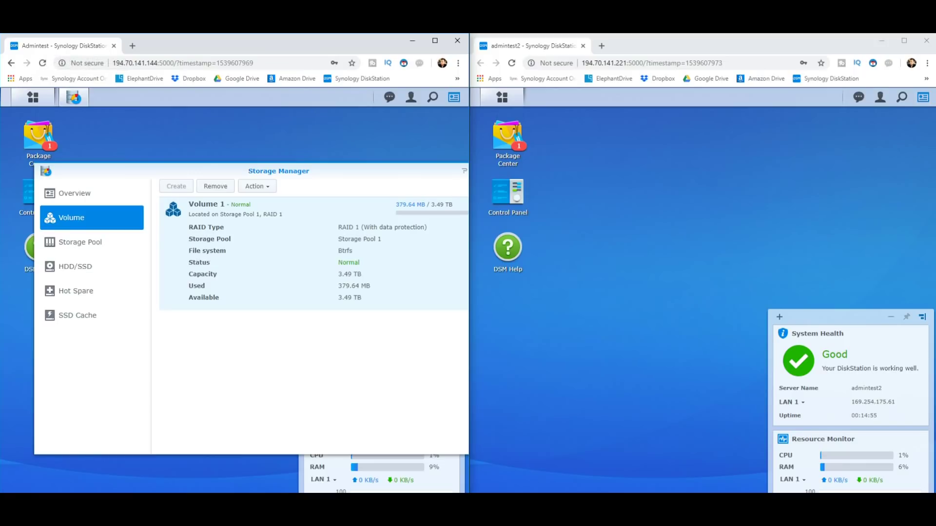
{"action": "left_click_drag", "start_coordinate": [278, 171], "coordinate": [264, 173]}
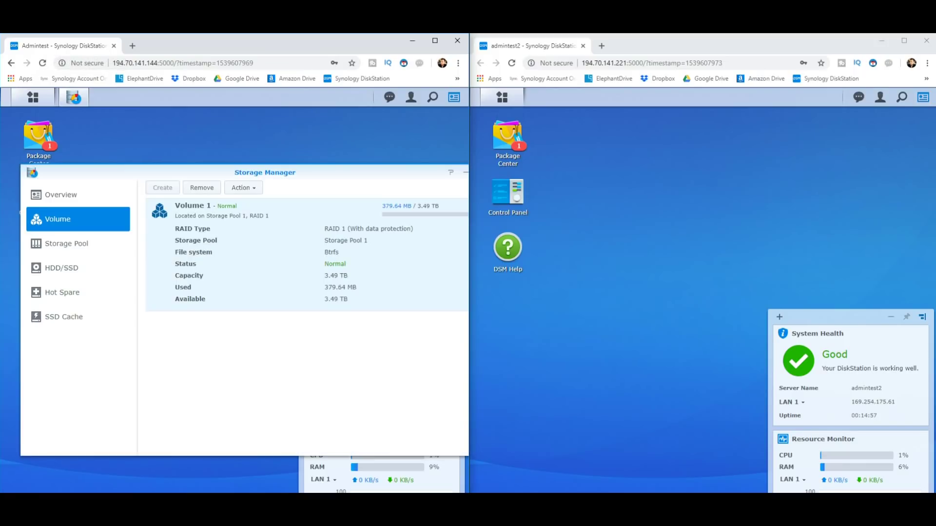
Open Storage Manager on the admintest2 NAS and compare its storage pool and volume details with those of Admintest.
{"action": "left_click", "coordinate": [502, 97]}
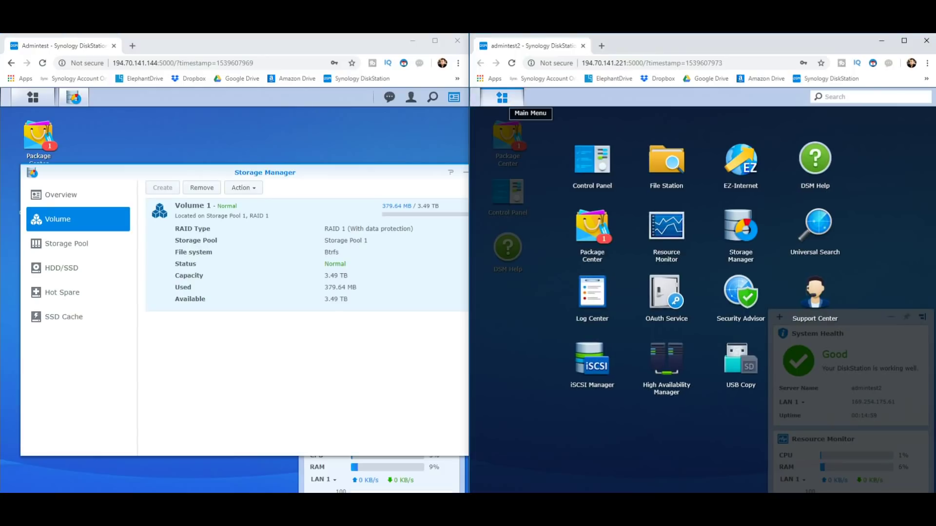
{"action": "left_click", "coordinate": [502, 97]}
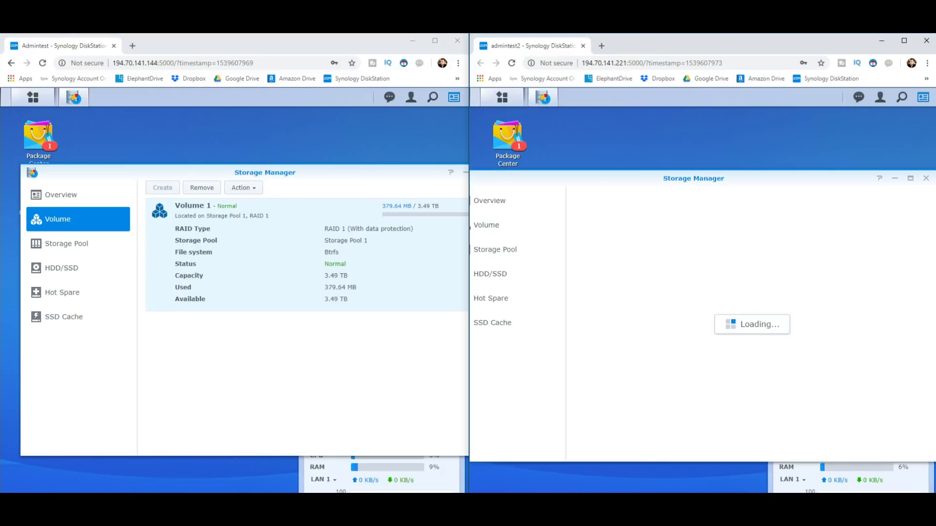
{"action": "left_click_drag", "start_coordinate": [692, 176], "coordinate": [724, 177]}
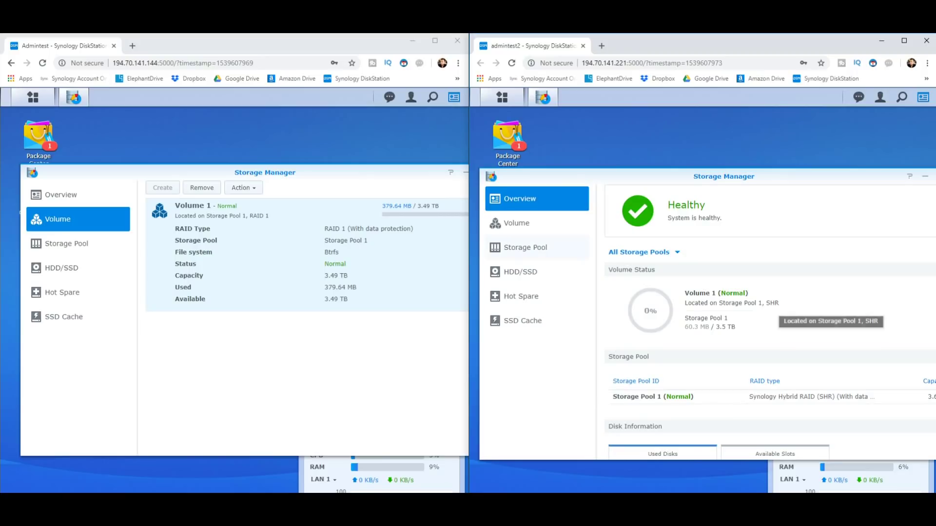
{"action": "left_click", "coordinate": [525, 247]}
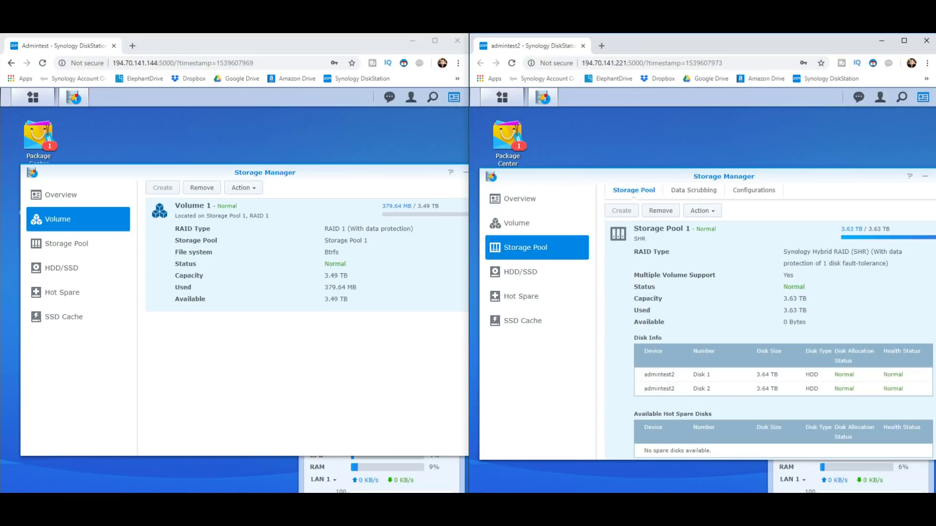
{"action": "left_click", "coordinate": [67, 243]}
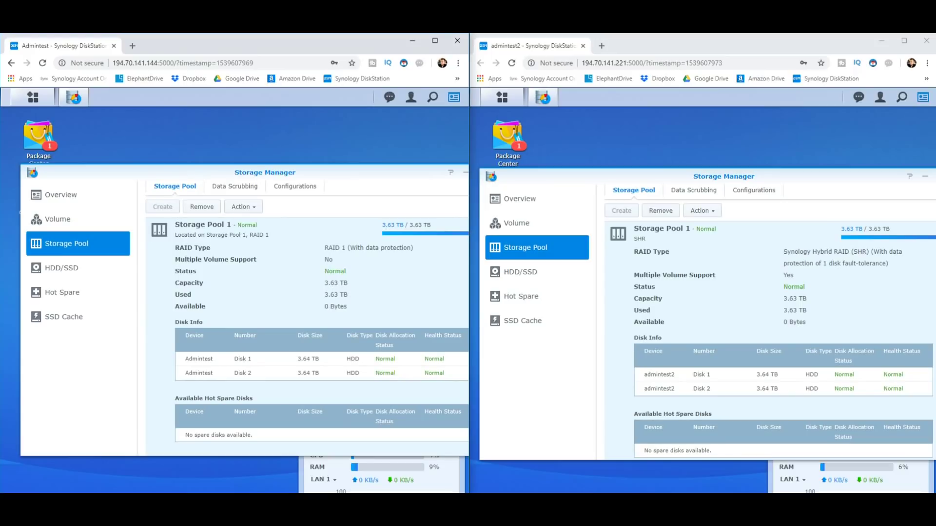
{"action": "left_click", "coordinate": [517, 224]}
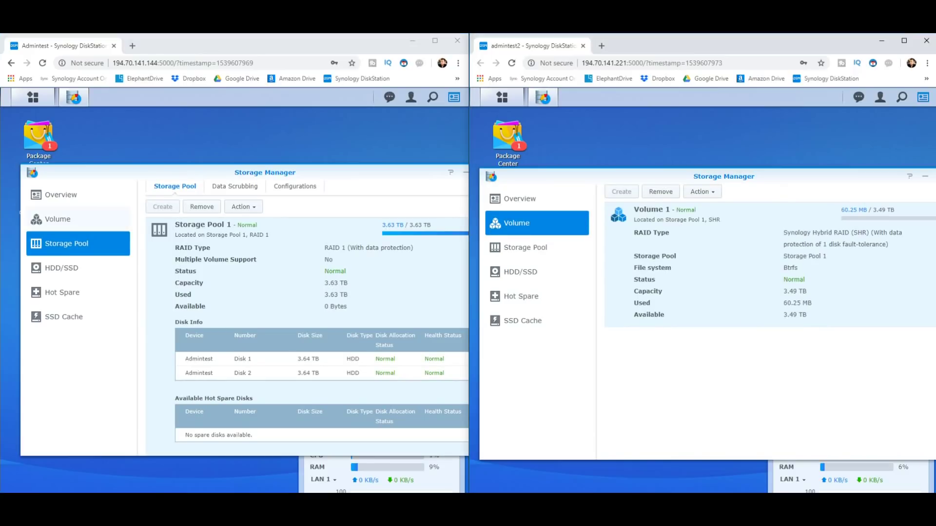
{"action": "left_click", "coordinate": [57, 219]}
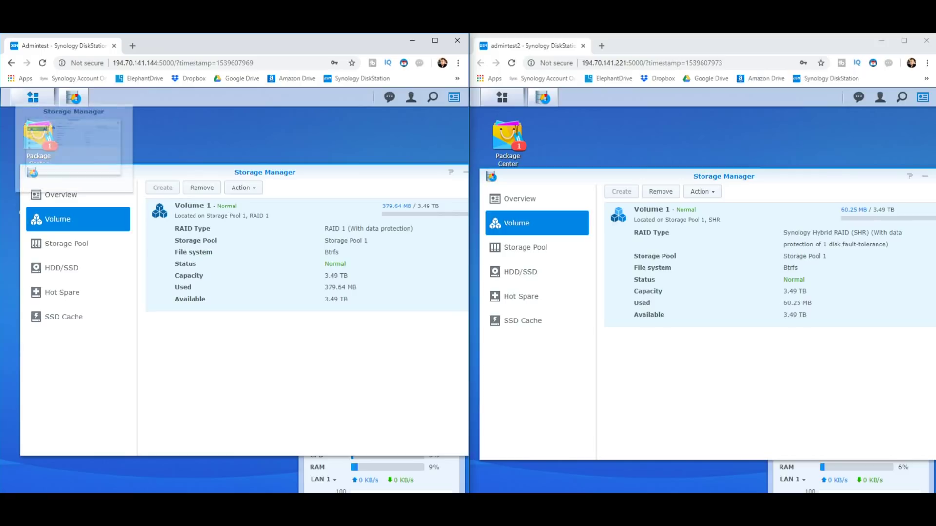
Open File Station on both the Admintest and admintest2 NAS.
{"action": "left_click", "coordinate": [33, 98]}
{"action": "left_click", "coordinate": [197, 164]}
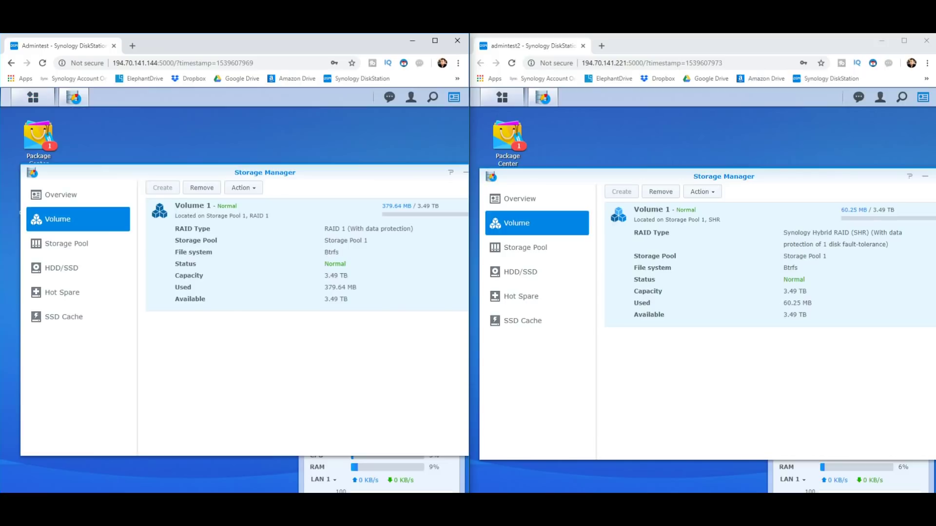
{"action": "left_click", "coordinate": [502, 98]}
{"action": "left_click", "coordinate": [667, 164]}
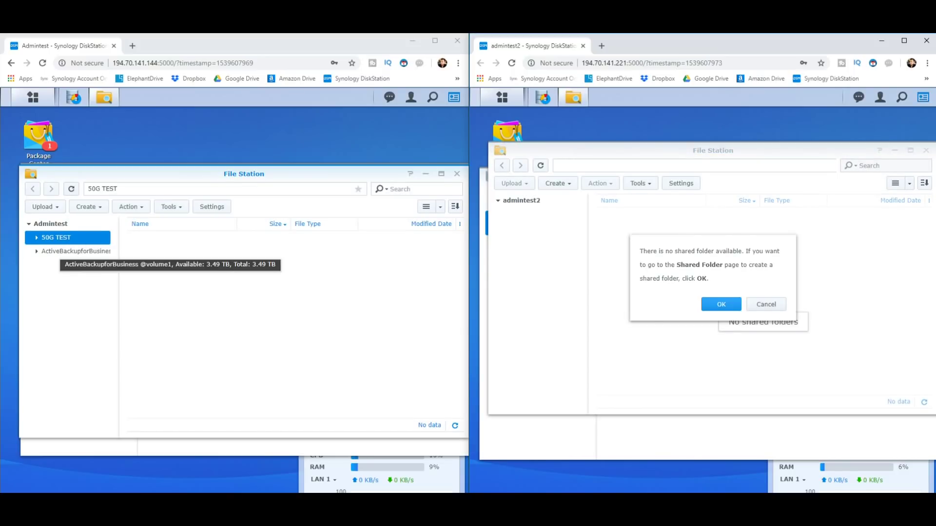
Create an unencrypted shared folder named 50G TEST on Volume 1 of admintest2, with the Recycle Bin disabled.
{"action": "left_click", "coordinate": [721, 304]}
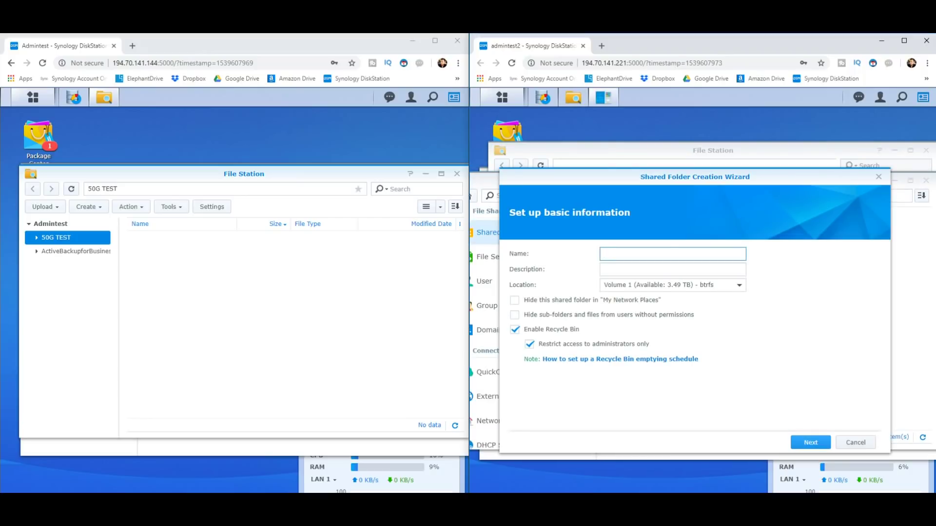
{"action": "type", "text": "50g"}
{"action": "type", "text": "G TEST"}
{"action": "left_click", "coordinate": [514, 331]}
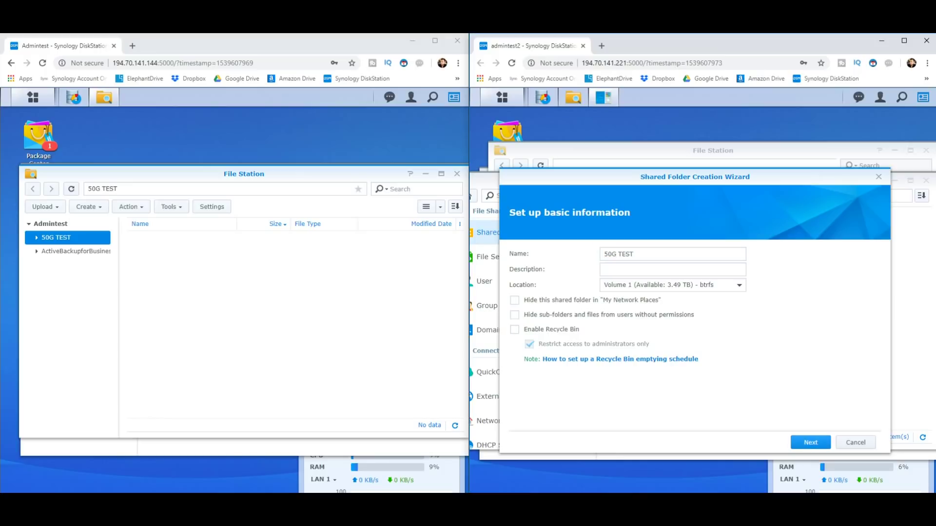
{"action": "left_click", "coordinate": [811, 443]}
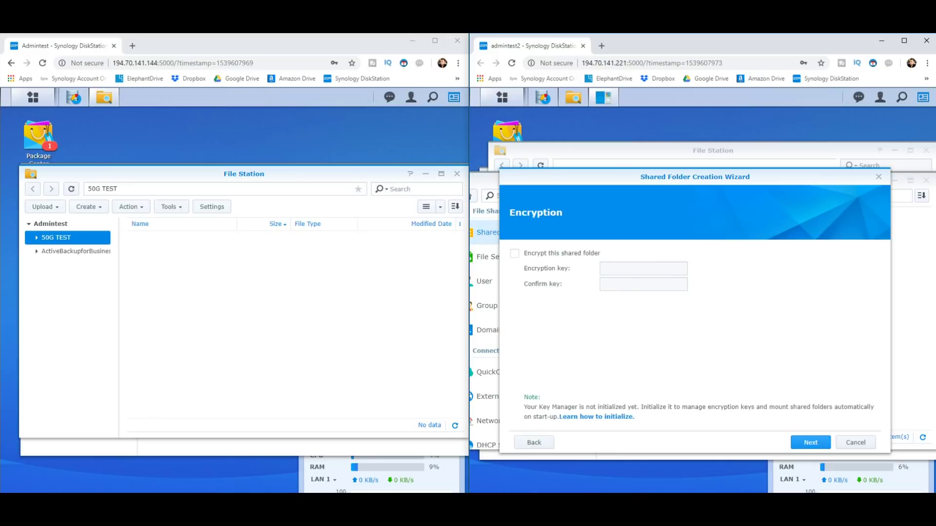
{"action": "left_click", "coordinate": [811, 443]}
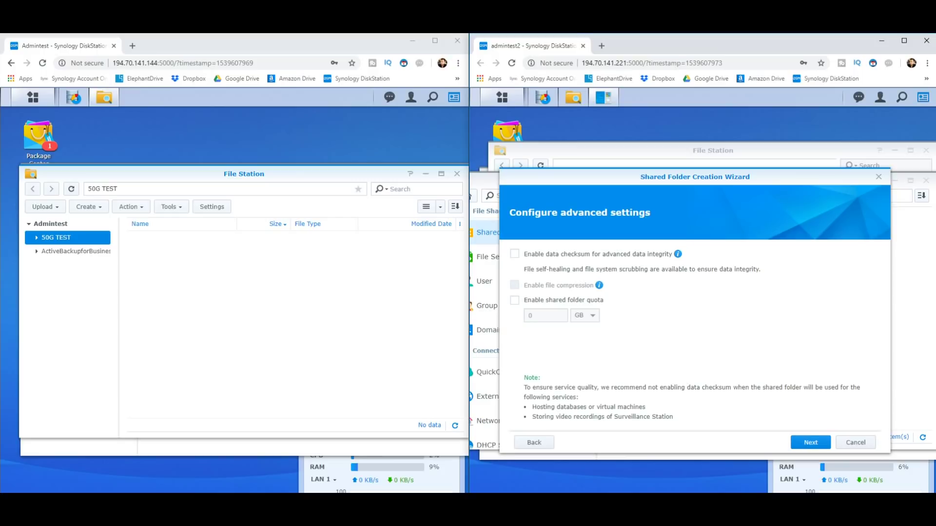
{"action": "left_click", "coordinate": [811, 443]}
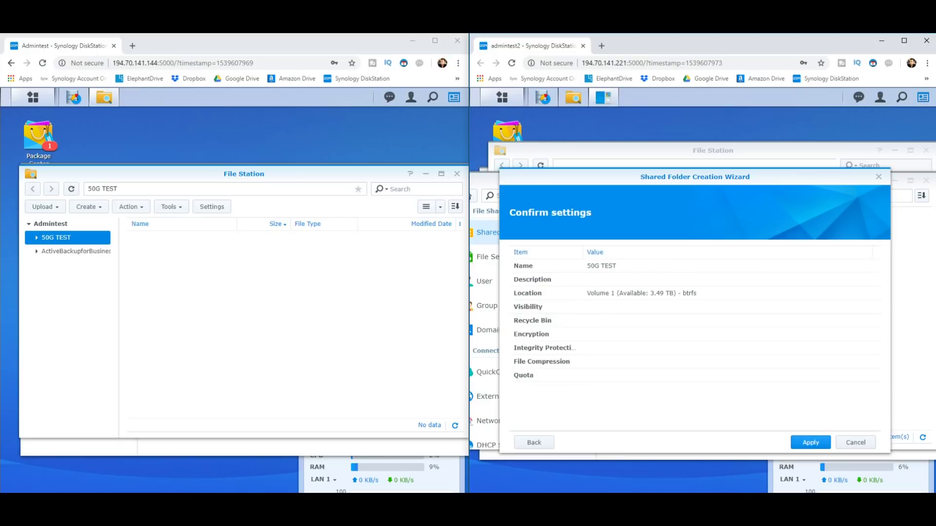
{"action": "left_click", "coordinate": [811, 443]}
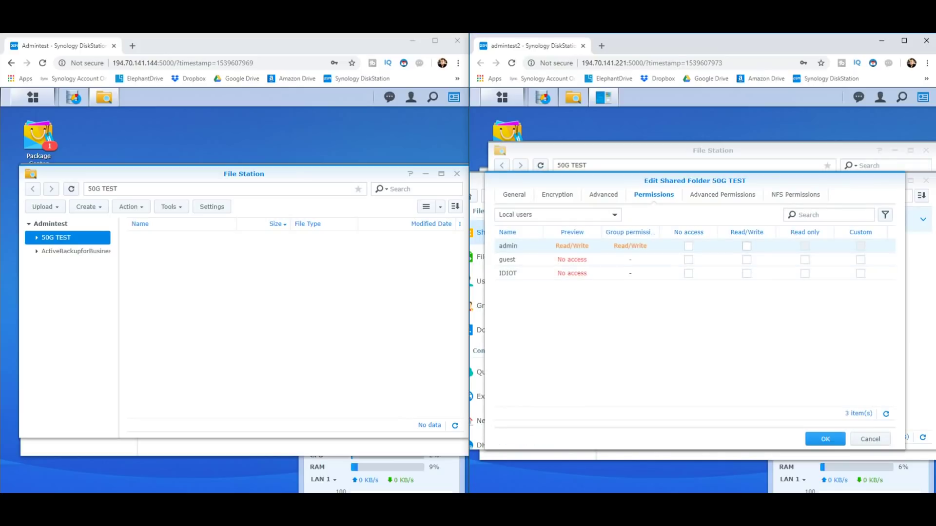
Grant all three local users Read/Write access to the 50G TEST folder on admintest2 and close Control Panel.
{"action": "left_click", "coordinate": [747, 247]}
{"action": "left_click", "coordinate": [747, 260]}
{"action": "left_click", "coordinate": [747, 274]}
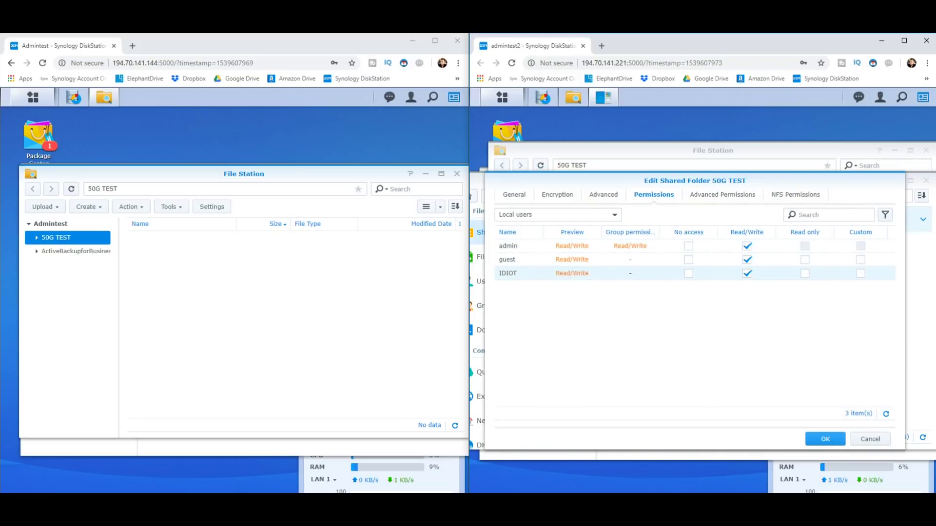
{"action": "left_click", "coordinate": [826, 439]}
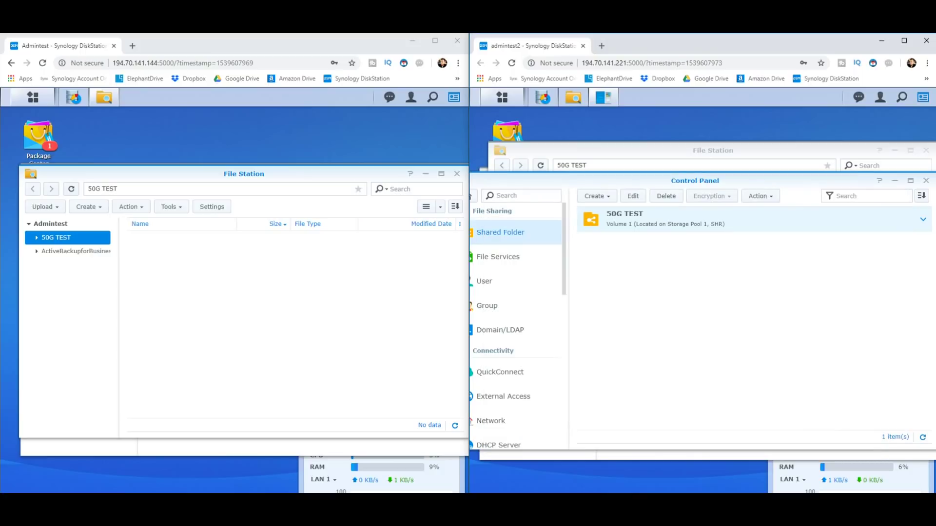
{"action": "left_click", "coordinate": [926, 181]}
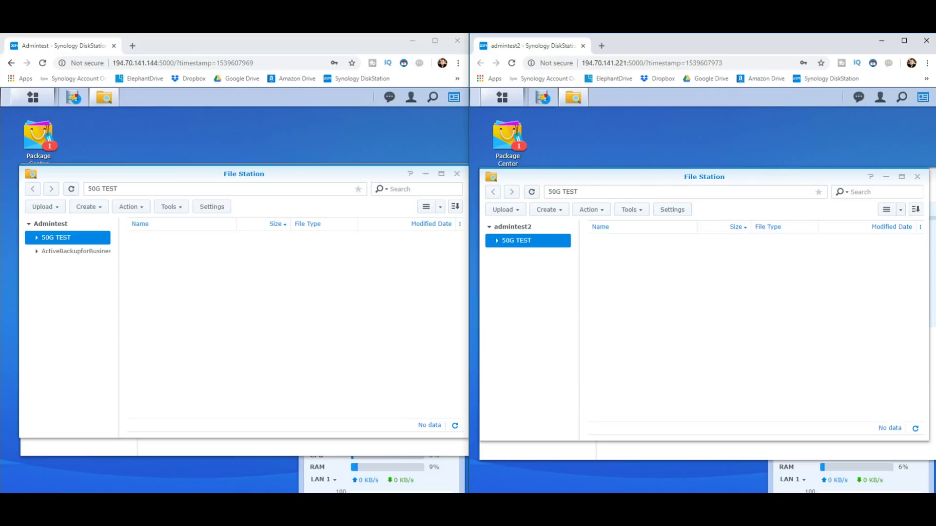
{"action": "left_click", "coordinate": [114, 521]}
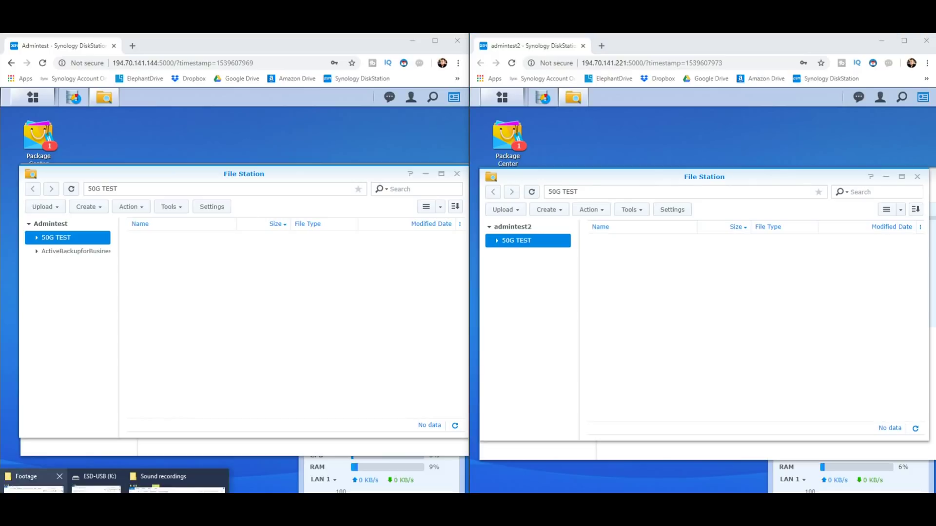
{"action": "left_click", "coordinate": [177, 488]}
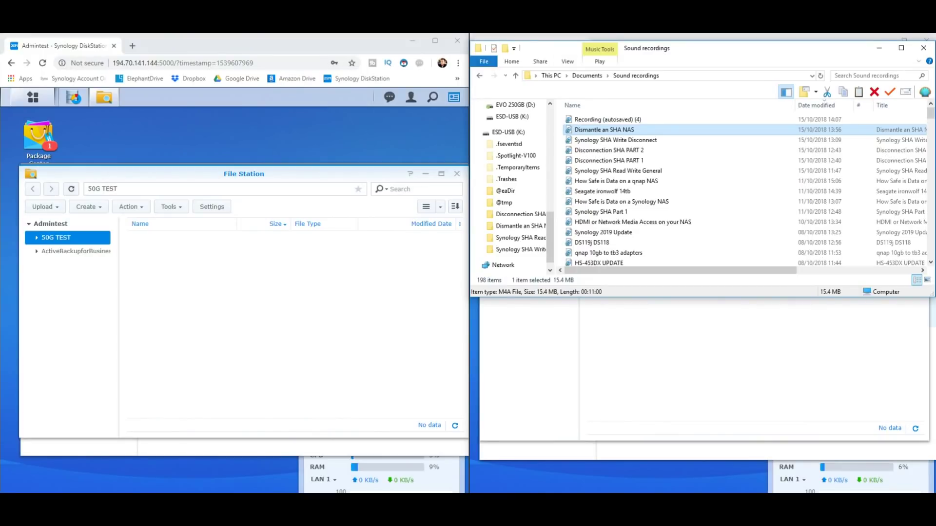
{"action": "left_click", "coordinate": [879, 48]}
{"action": "key", "text": "super"}
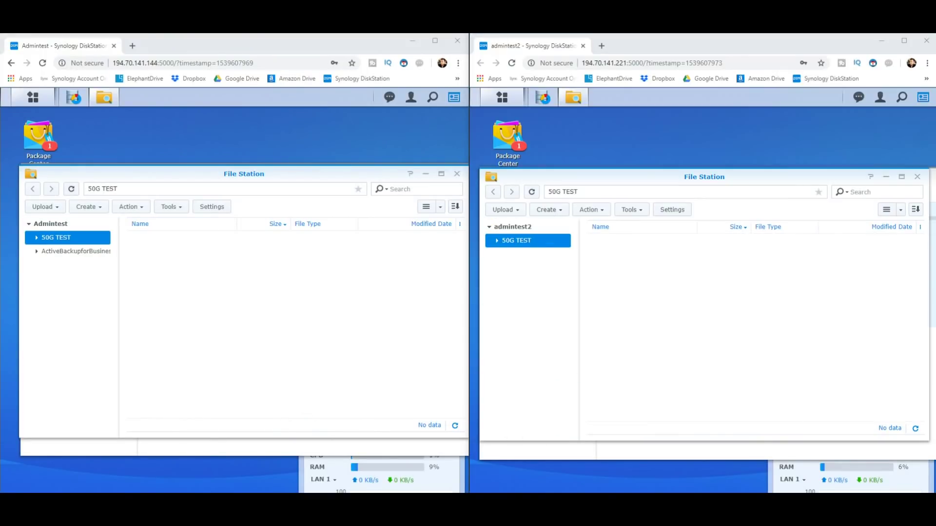
{"action": "key", "text": "super"}
Switch to the File Explorer window of the Footage folder and place it over the admintest2 desktop.
{"action": "left_click", "coordinate": [114, 522]}
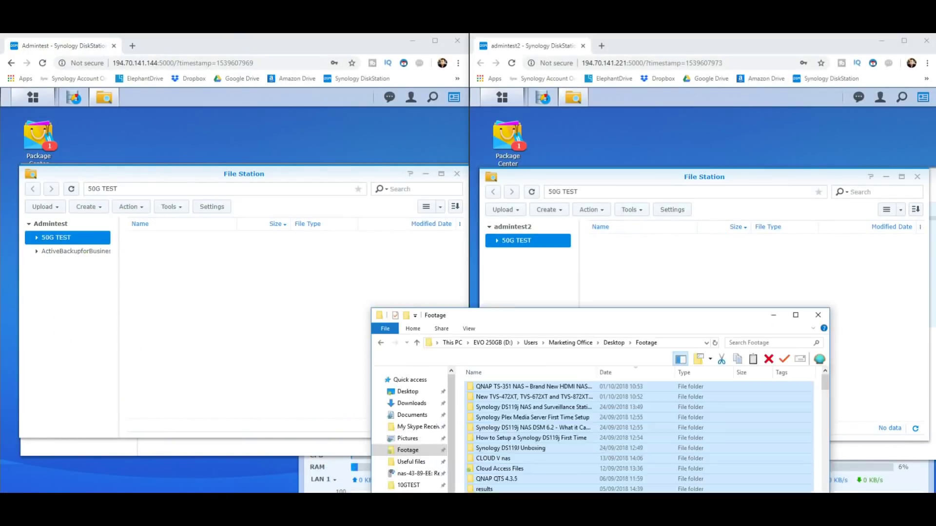
{"action": "left_click_drag", "start_coordinate": [585, 315], "coordinate": [702, 124]}
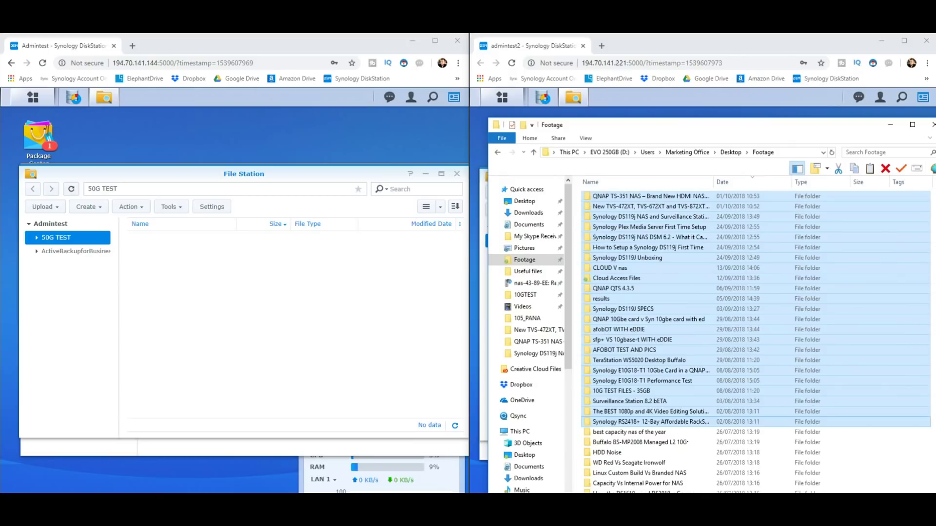
Switch to the Windows Alarms & Clock app, show its stopwatch and place the window over the Admintest desktop.
{"action": "key", "text": "super"}
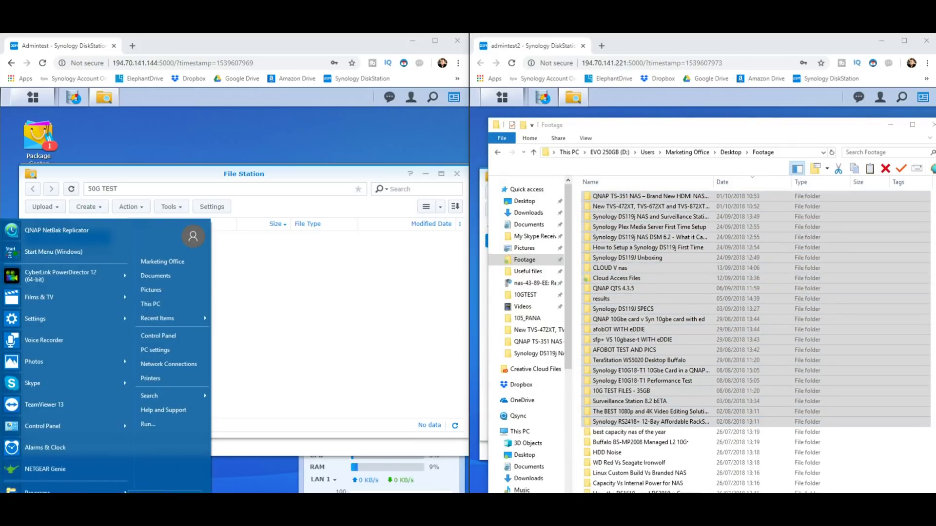
{"action": "type", "text": "st"}
{"action": "key", "text": "BackSpace"}
{"action": "key", "text": "BackSpace"}
{"action": "type", "text": "clock"}
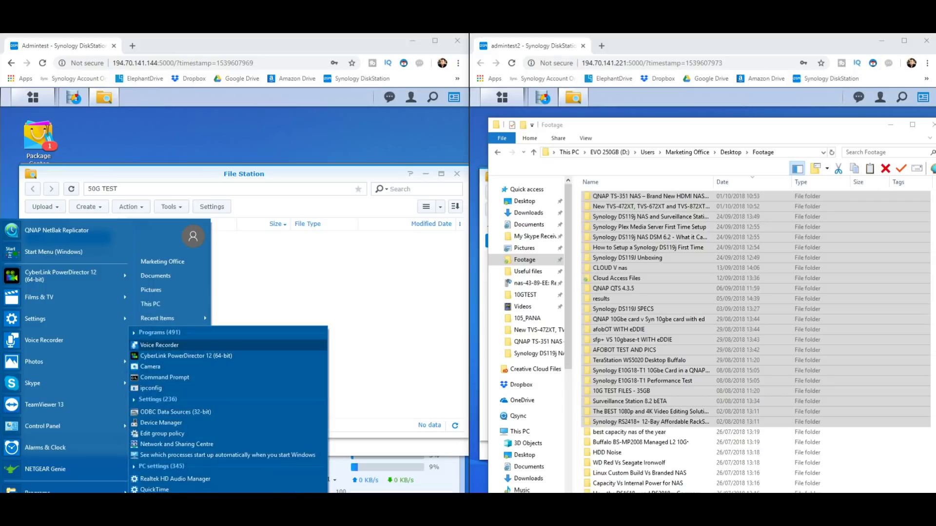
{"action": "key", "text": "Return"}
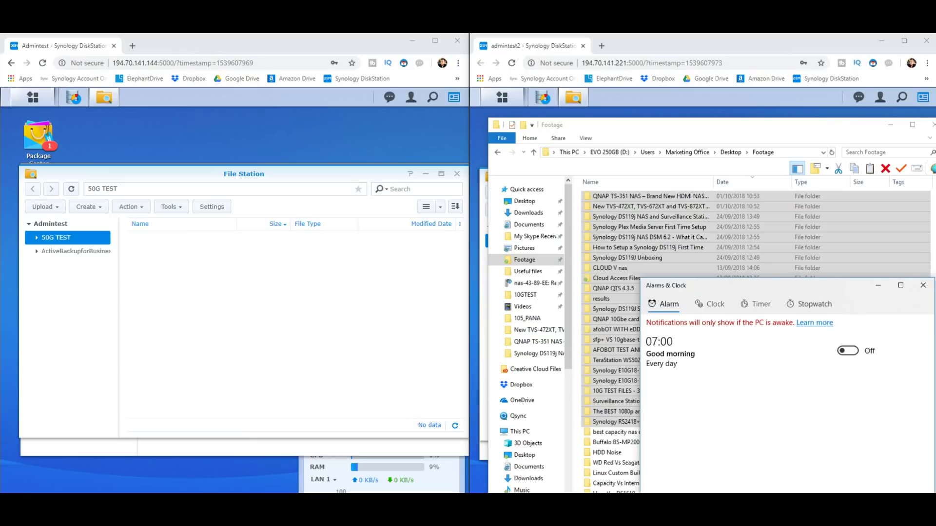
{"action": "left_click", "coordinate": [809, 304]}
{"action": "left_click_drag", "start_coordinate": [816, 286], "coordinate": [289, 318]}
{"action": "left_click", "coordinate": [682, 345]}
{"action": "left_click_drag", "start_coordinate": [227, 318], "coordinate": [242, 317]}
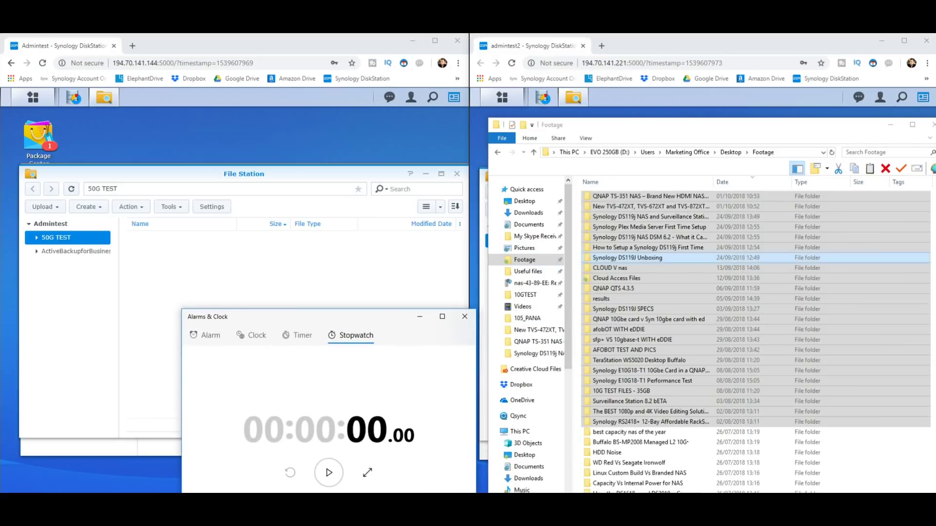
Upload the 23 selected folders from Footage into the 50G TEST shared folder on Admintest.
{"action": "left_click_drag", "start_coordinate": [648, 422], "coordinate": [305, 283]}
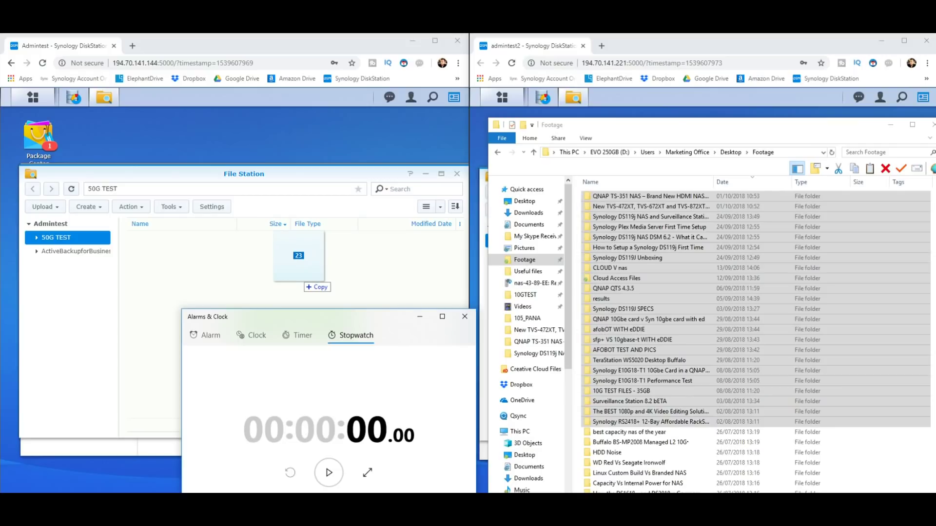
{"action": "left_click_drag", "start_coordinate": [304, 283], "coordinate": [296, 283]}
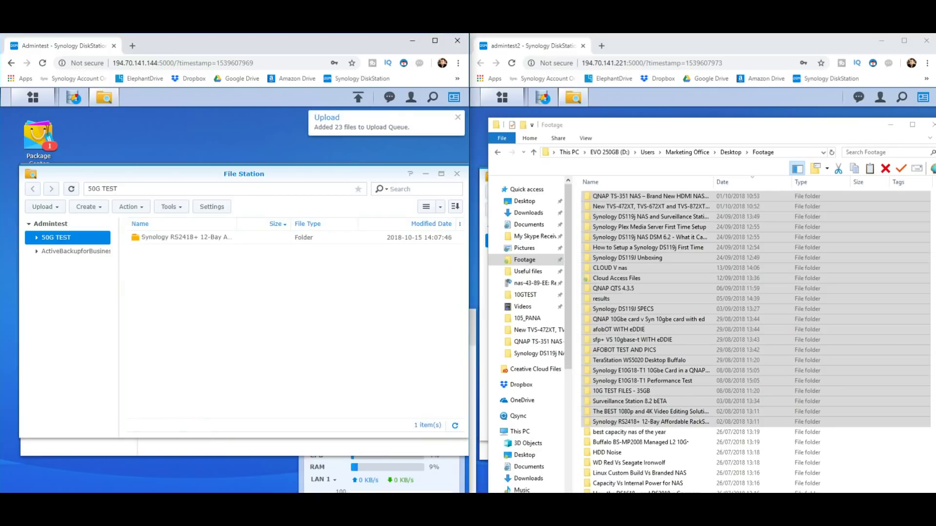
Start the stopwatch for the Admintest upload, placing it over the admintest2 desktop, and show Admintest's upload queue.
{"action": "left_click", "coordinate": [473, 332]}
{"action": "left_click", "coordinate": [329, 473]}
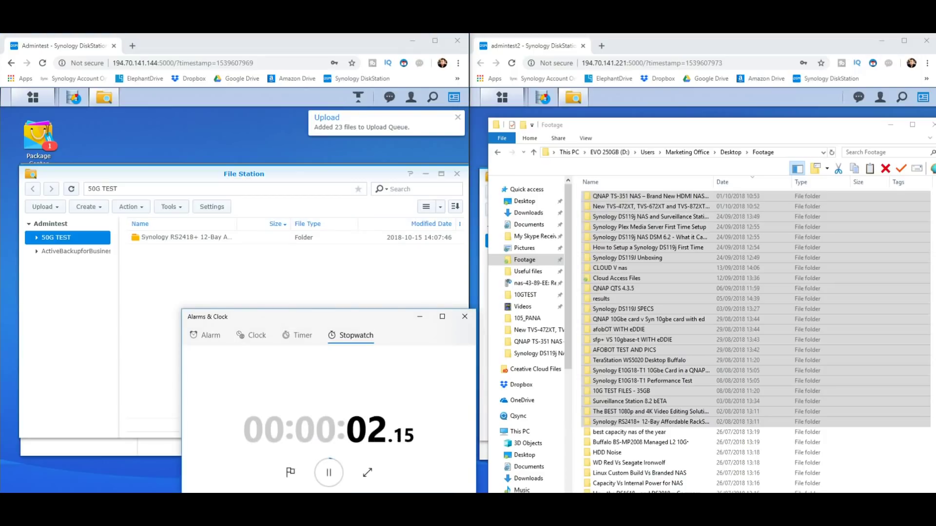
{"action": "left_click_drag", "start_coordinate": [317, 317], "coordinate": [621, 169]}
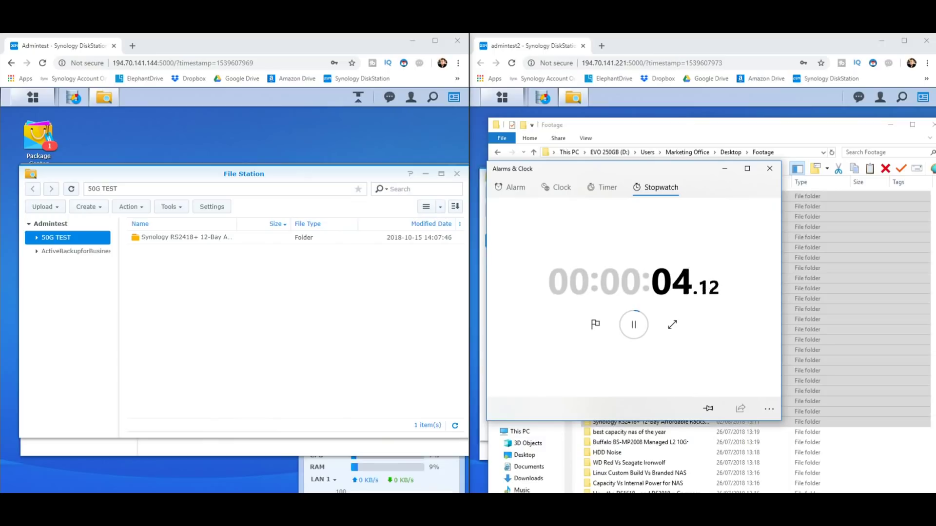
{"action": "left_click", "coordinate": [359, 97]}
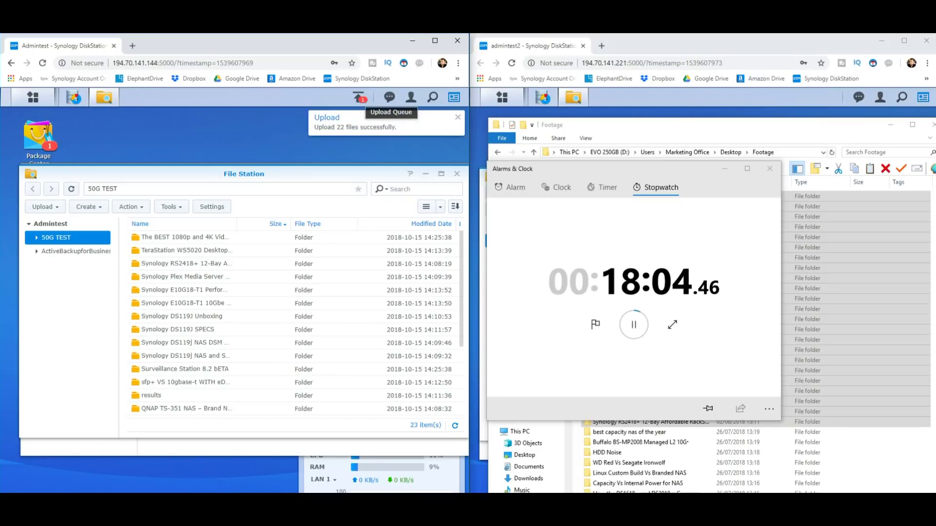
Stop the stopwatch at the end of the Admintest upload and check its Volume 1 details in Storage Manager.
{"action": "left_click", "coordinate": [633, 324]}
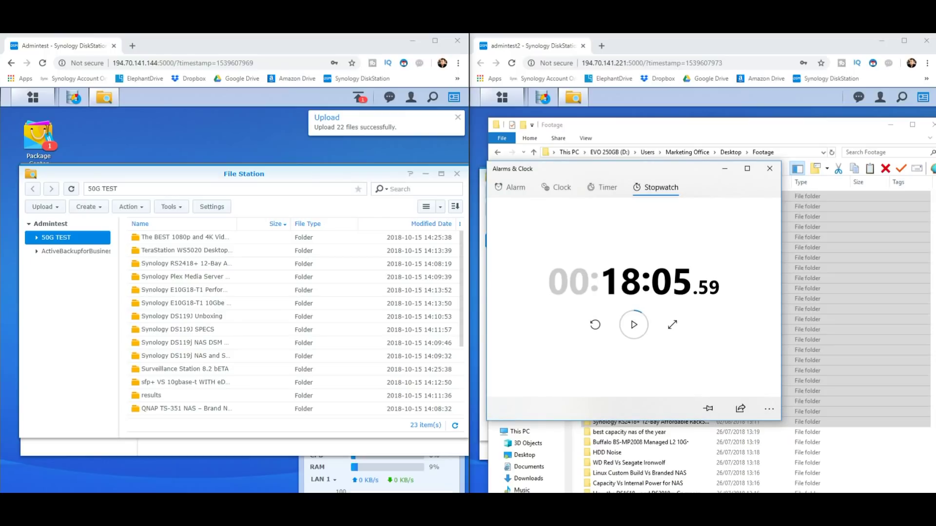
{"action": "left_click", "coordinate": [74, 97]}
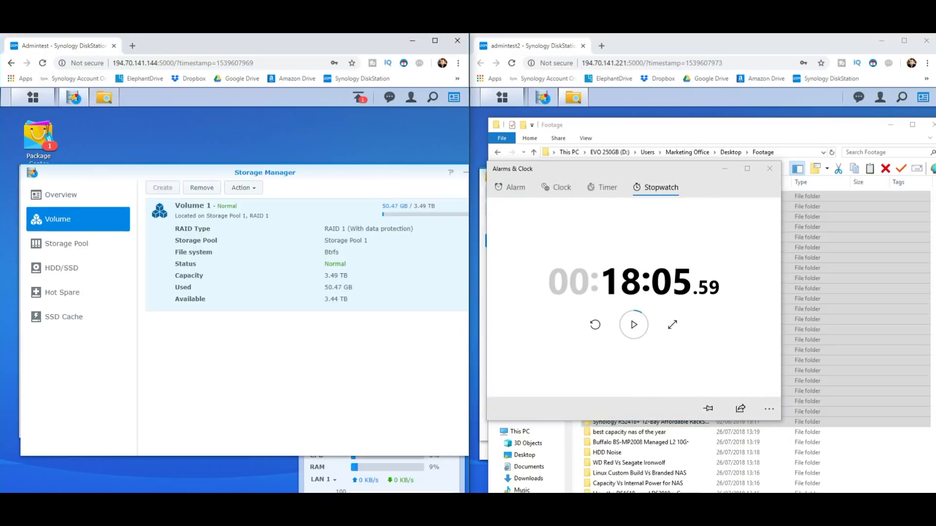
{"action": "left_click", "coordinate": [73, 97]}
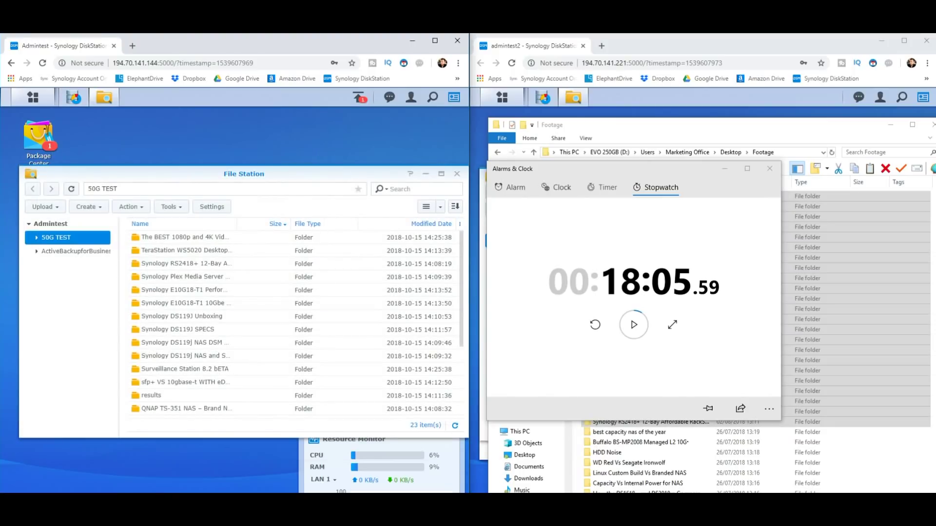
Reset the stopwatch and arrange the windows with Footage over the Admintest desktop and the stopwatch over the admintest2 desktop.
{"action": "left_click_drag", "start_coordinate": [622, 170], "coordinate": [245, 212]}
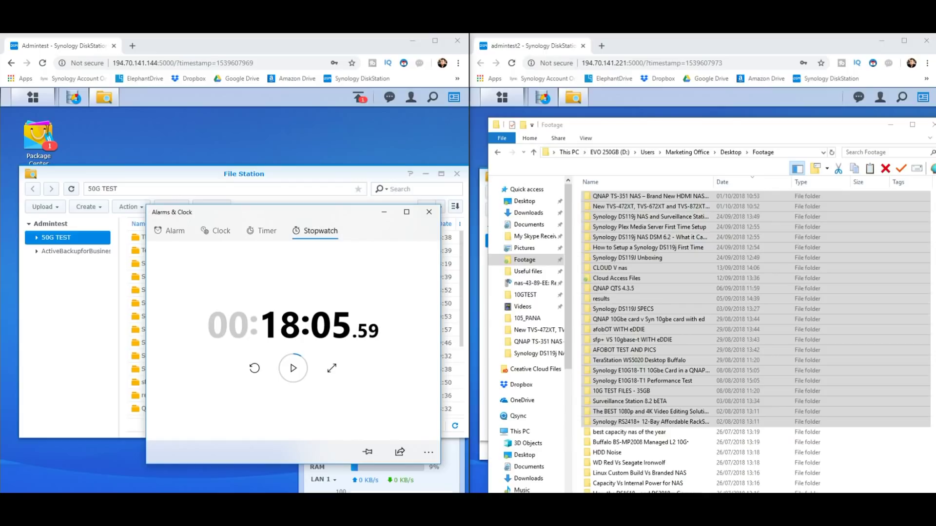
{"action": "left_click", "coordinate": [255, 369]}
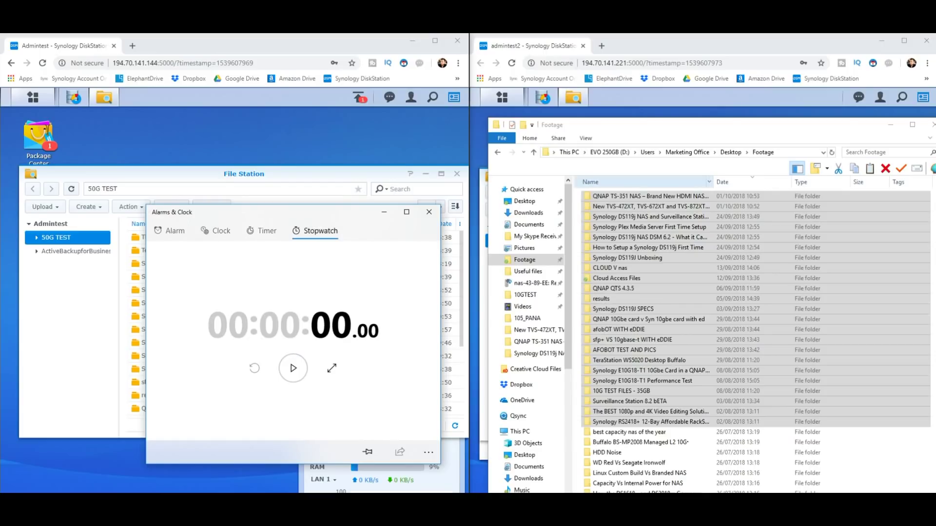
{"action": "left_click_drag", "start_coordinate": [354, 212], "coordinate": [555, 282]}
{"action": "left_click_drag", "start_coordinate": [673, 124], "coordinate": [229, 165]}
{"action": "left_click_drag", "start_coordinate": [551, 282], "coordinate": [789, 323]}
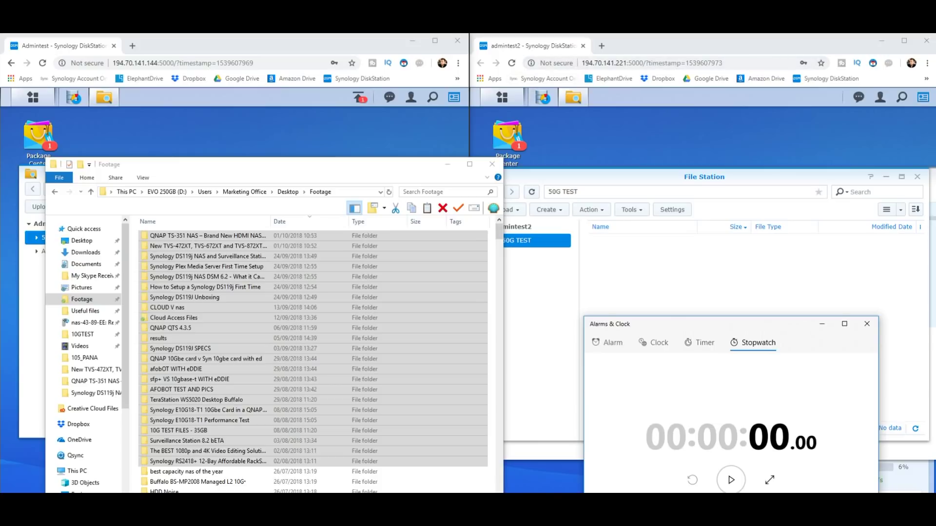
{"action": "left_click_drag", "start_coordinate": [789, 324], "coordinate": [777, 358]}
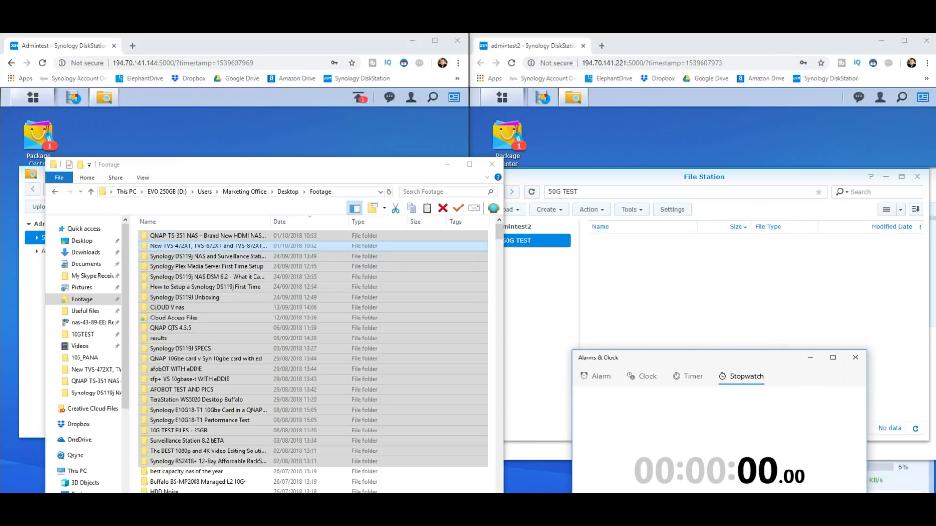
Upload the 23 selected Footage folders to 50G TEST on admintest2 with the stopwatch running, and show its upload queue.
{"action": "left_click_drag", "start_coordinate": [337, 236], "coordinate": [708, 273]}
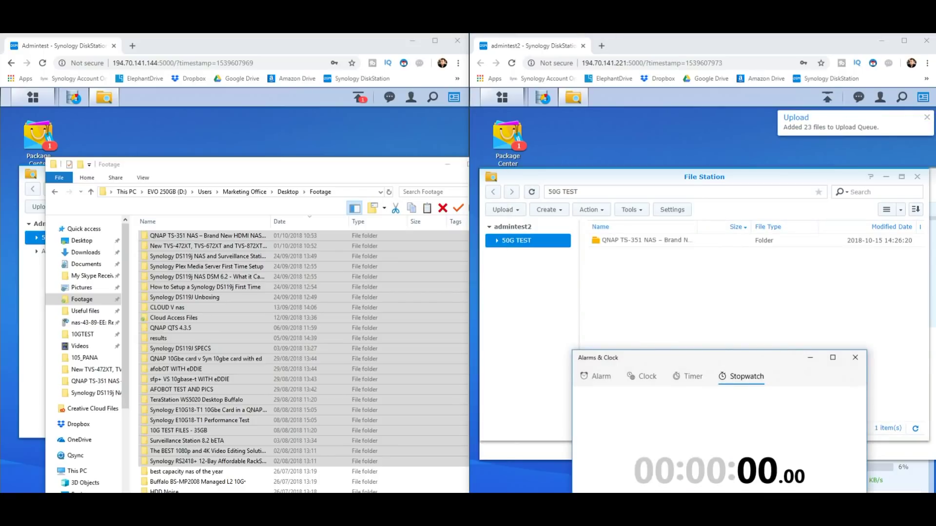
{"action": "left_click_drag", "start_coordinate": [750, 357], "coordinate": [736, 236]}
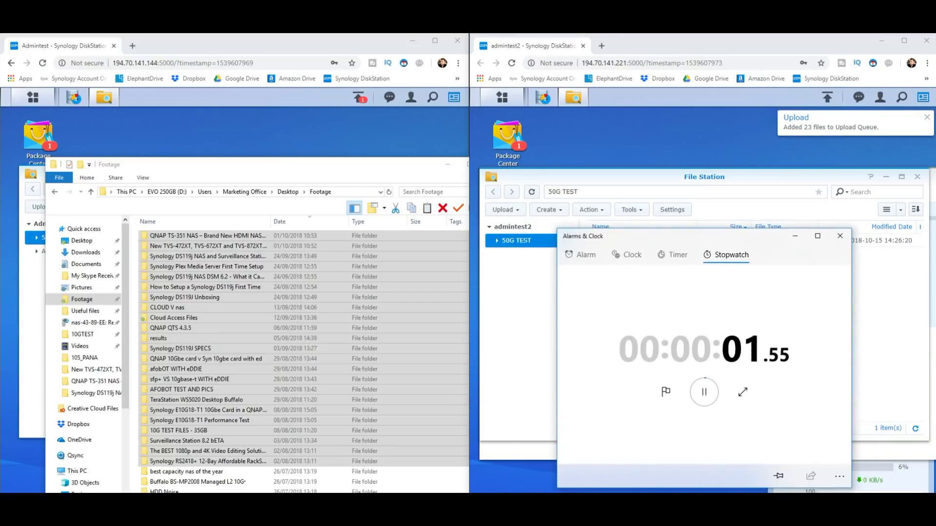
{"action": "left_click", "coordinate": [827, 98]}
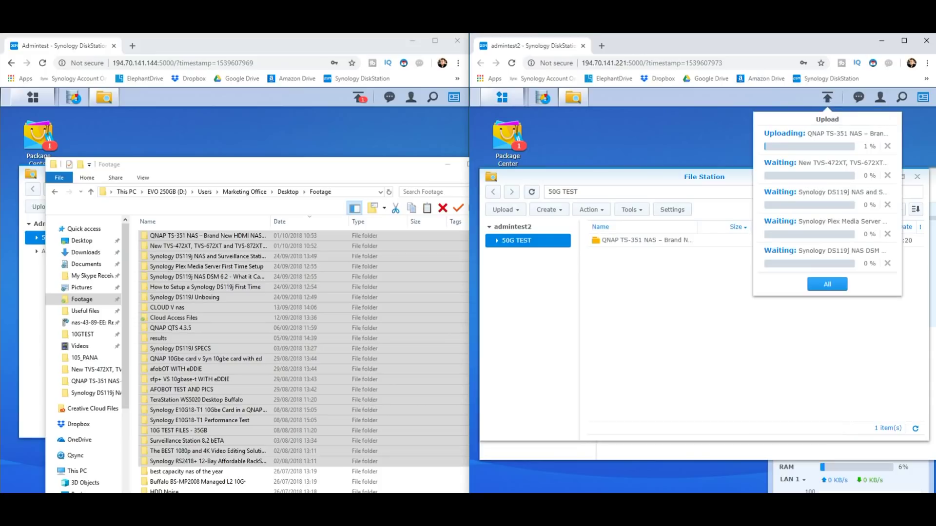
Open Admintest's File Task Monitor and examine the upload status of each folder.
{"action": "left_click", "coordinate": [359, 98]}
{"action": "left_click", "coordinate": [360, 99]}
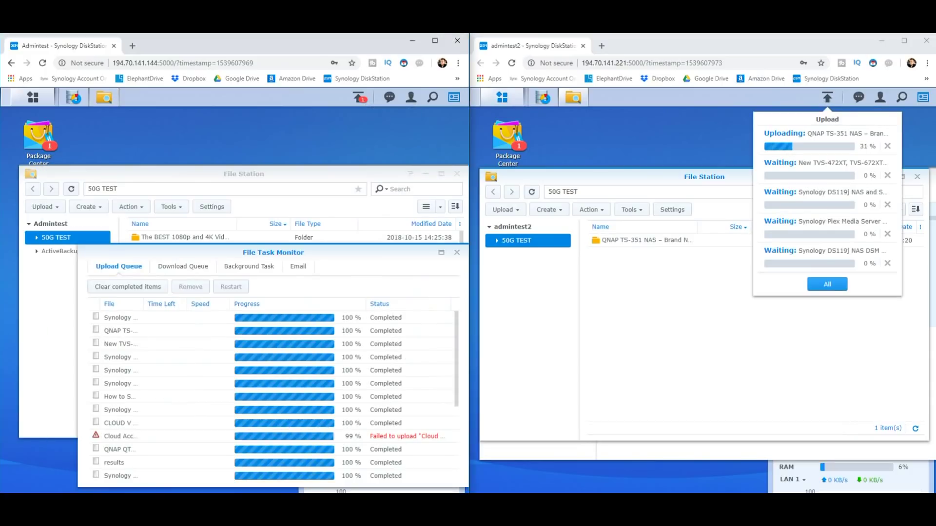
{"action": "scroll", "coordinate": [292, 412], "scroll_direction": "down", "scroll_amount": 1}
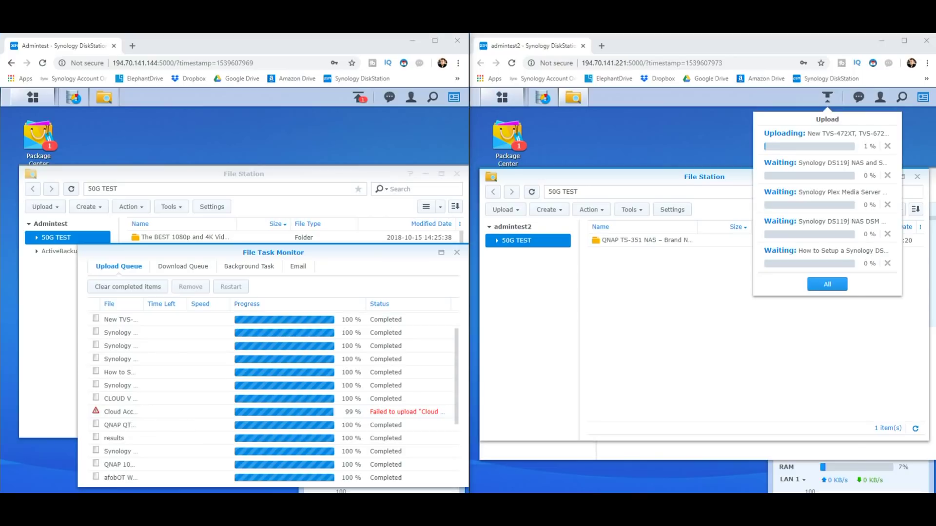
Move the running stopwatch over the Admintest desktop, minimise it and close Admintest's File Task Monitor.
{"action": "key", "text": "alt+Tab"}
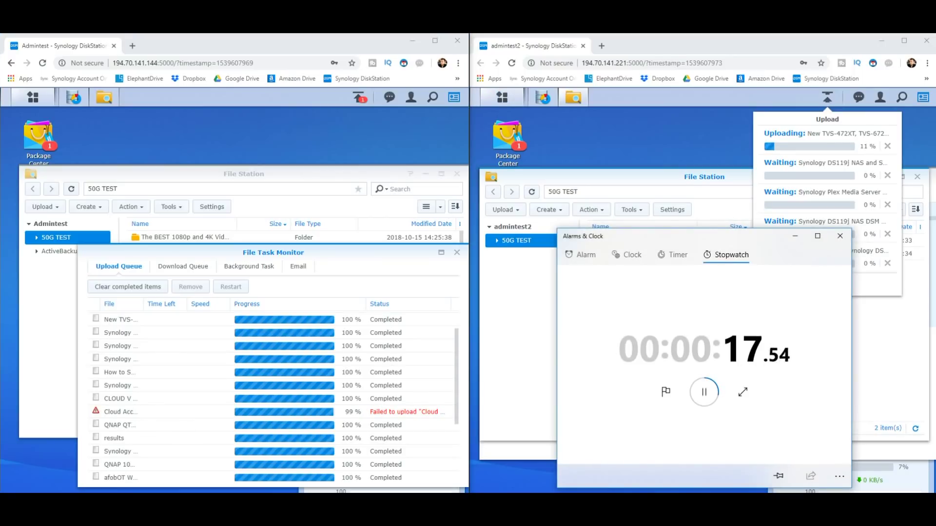
{"action": "left_click_drag", "start_coordinate": [682, 236], "coordinate": [193, 177]}
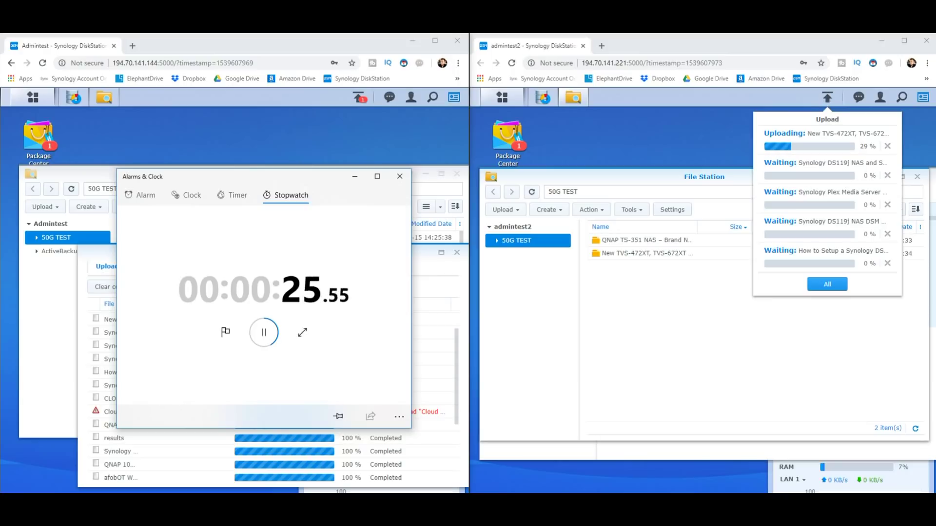
{"action": "left_click_drag", "start_coordinate": [293, 177], "coordinate": [338, 198]}
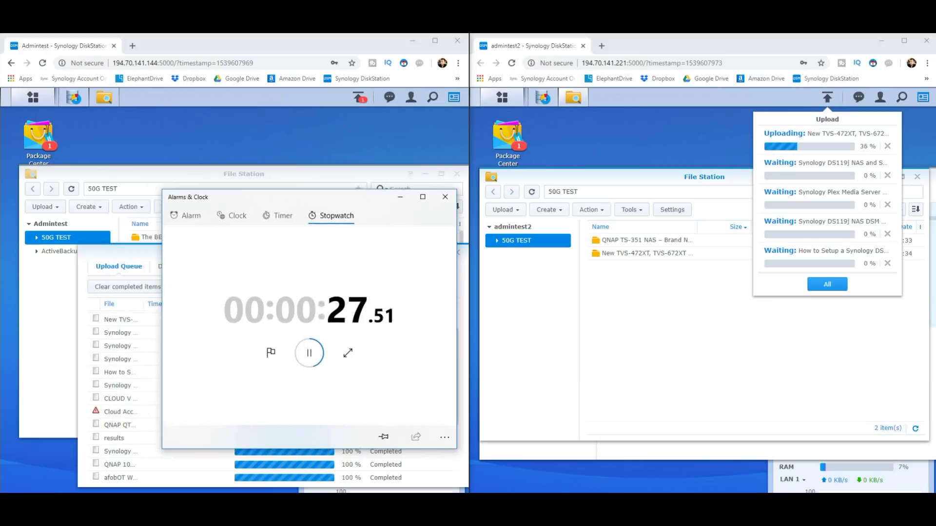
{"action": "left_click", "coordinate": [401, 198]}
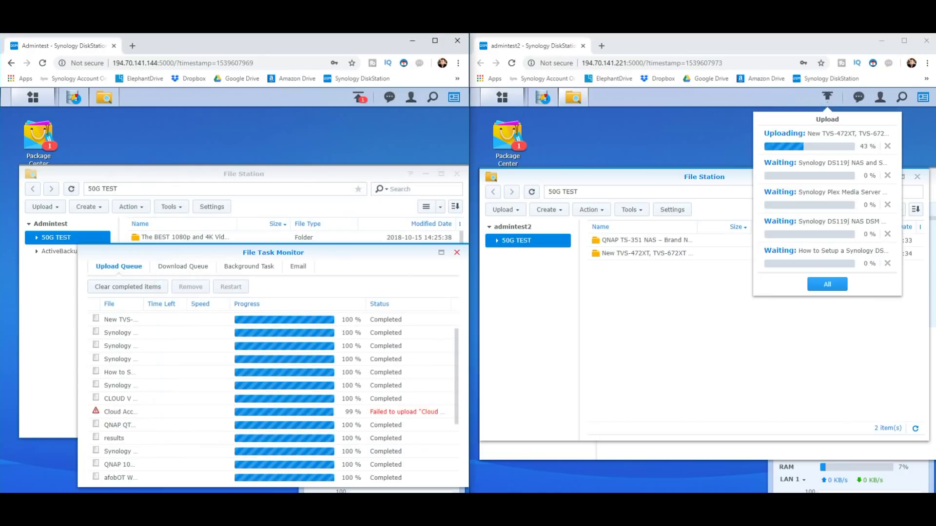
{"action": "left_click", "coordinate": [457, 253]}
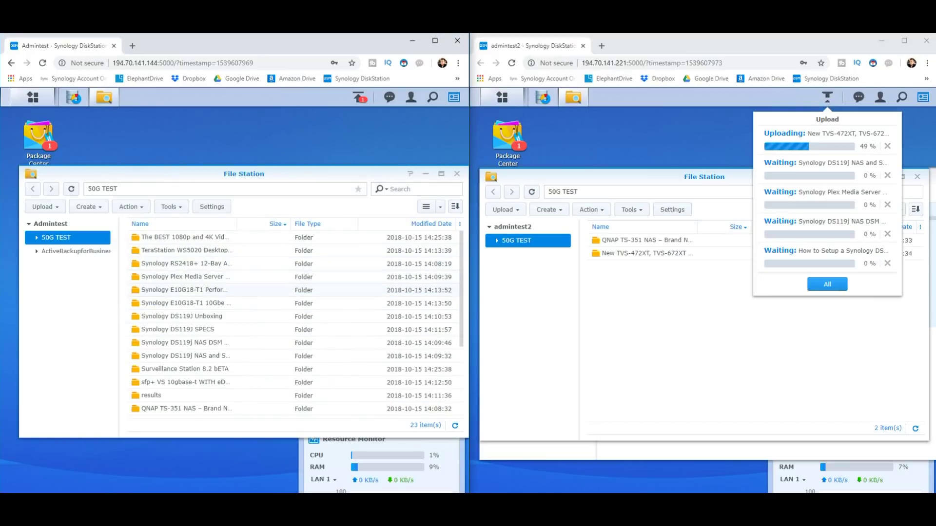
Bring the stopwatch back over the Admintest desktop and stop it at the end of the admintest2 upload.
{"action": "key", "text": "alt+Tab"}
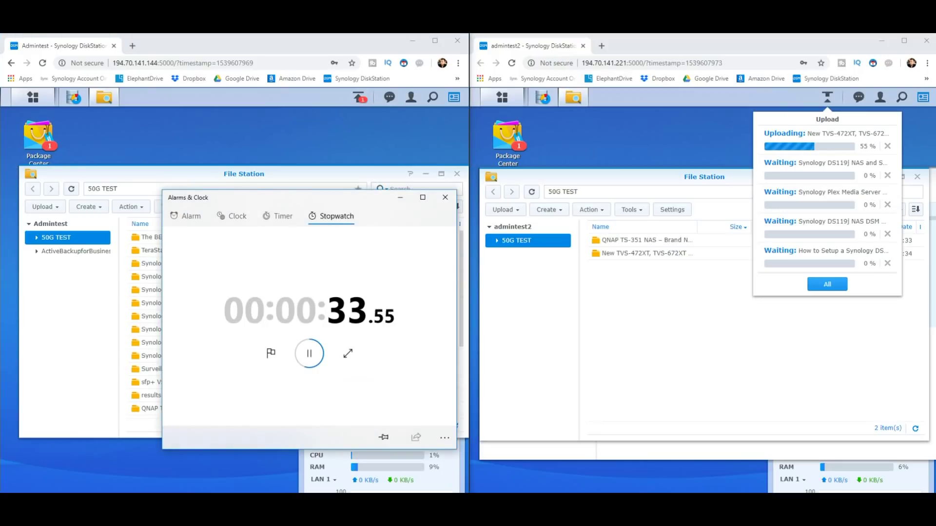
{"action": "left_click_drag", "start_coordinate": [292, 197], "coordinate": [459, 285]}
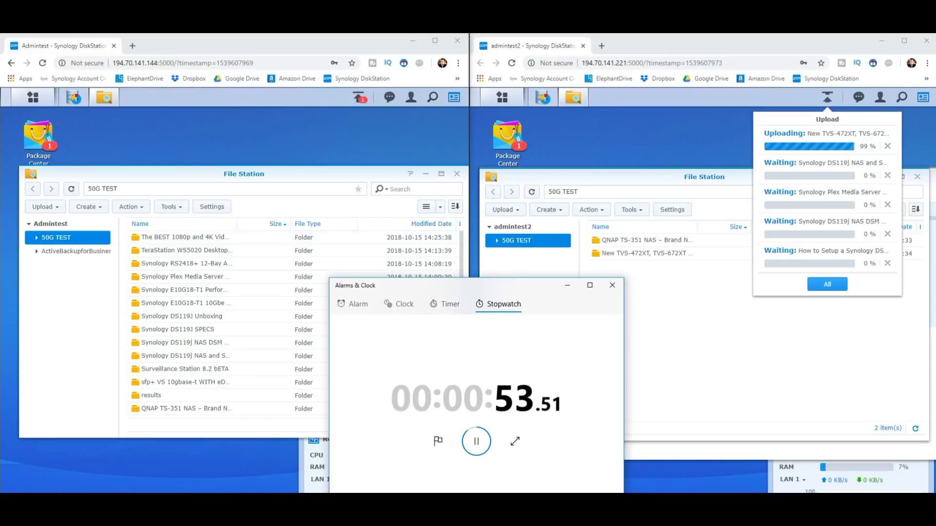
{"action": "left_click_drag", "start_coordinate": [453, 286], "coordinate": [268, 194]}
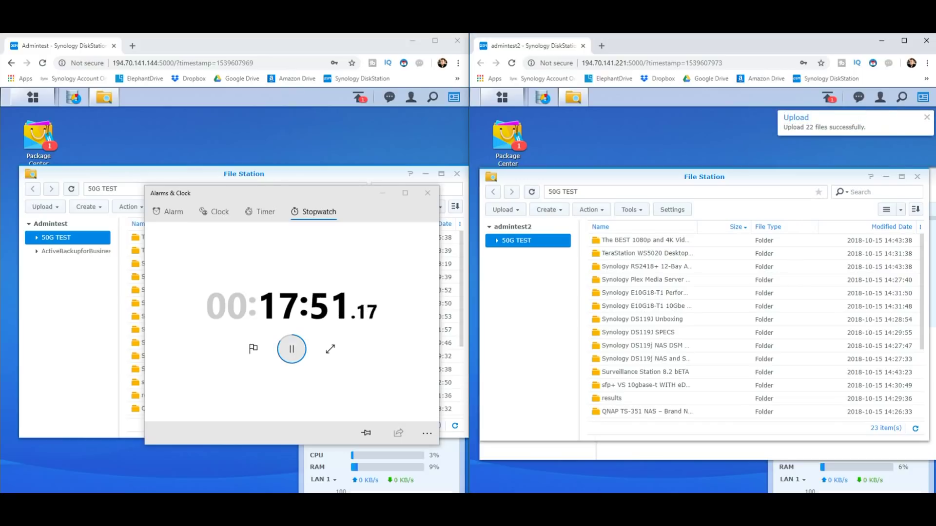
{"action": "left_click", "coordinate": [291, 349]}
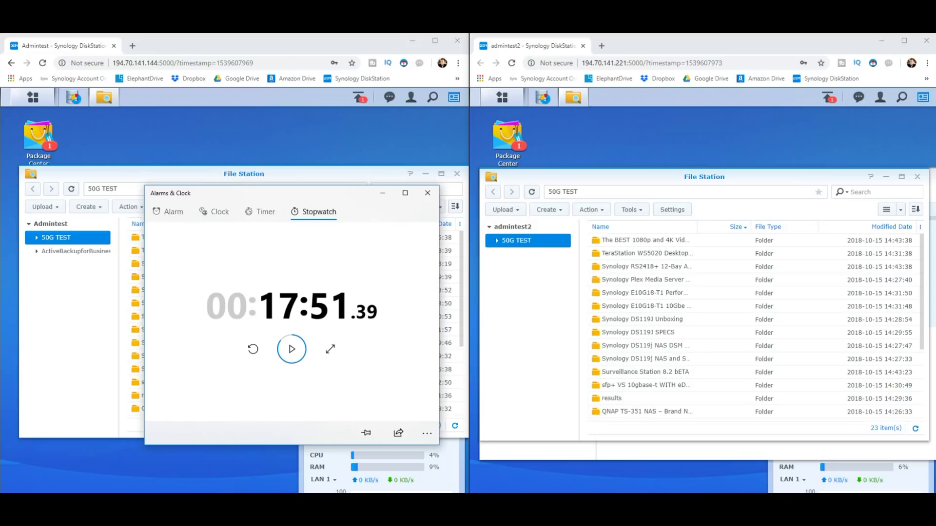
Reset the stopwatch to zero and place its window over the admintest2 desktop.
{"action": "left_click_drag", "start_coordinate": [288, 193], "coordinate": [294, 195]}
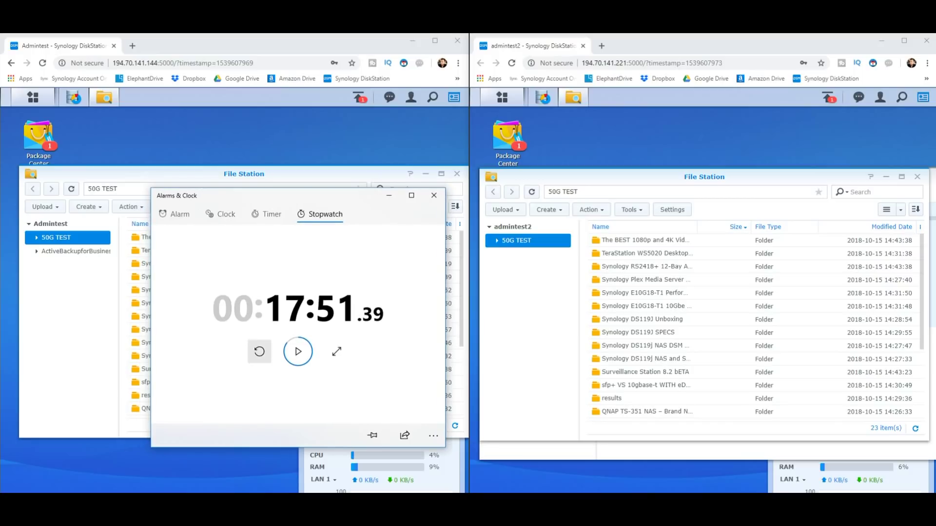
{"action": "left_click", "coordinate": [260, 352]}
{"action": "left_click_drag", "start_coordinate": [219, 195], "coordinate": [618, 232]}
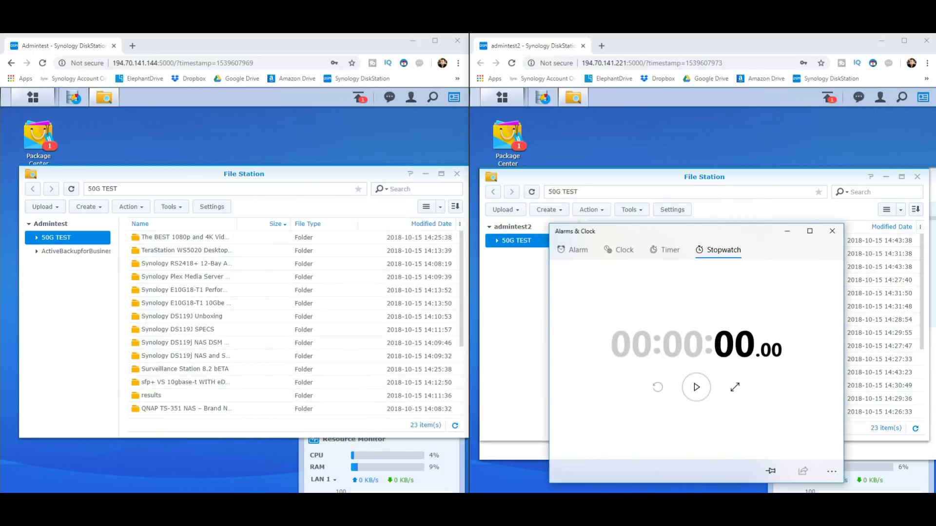
{"action": "left_click", "coordinate": [263, 251]}
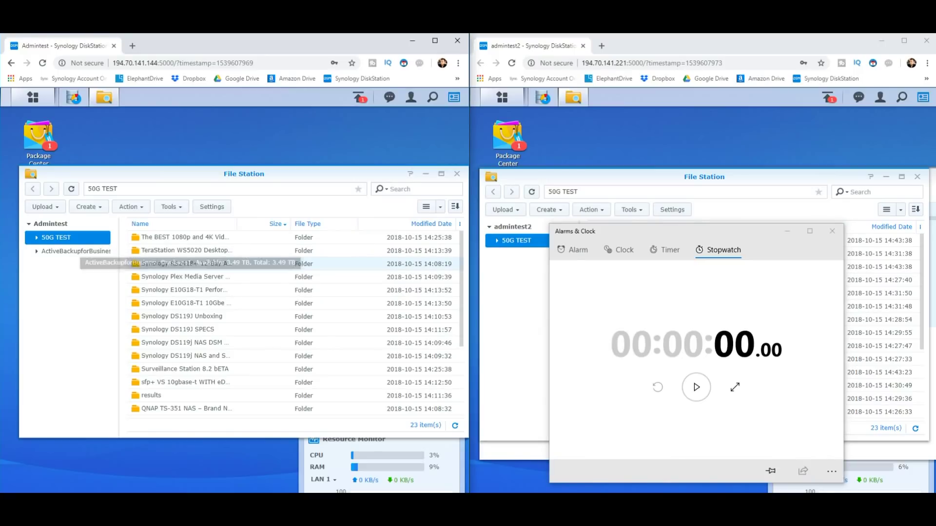
{"action": "scroll", "coordinate": [227, 369], "scroll_direction": "down", "scroll_amount": 3}
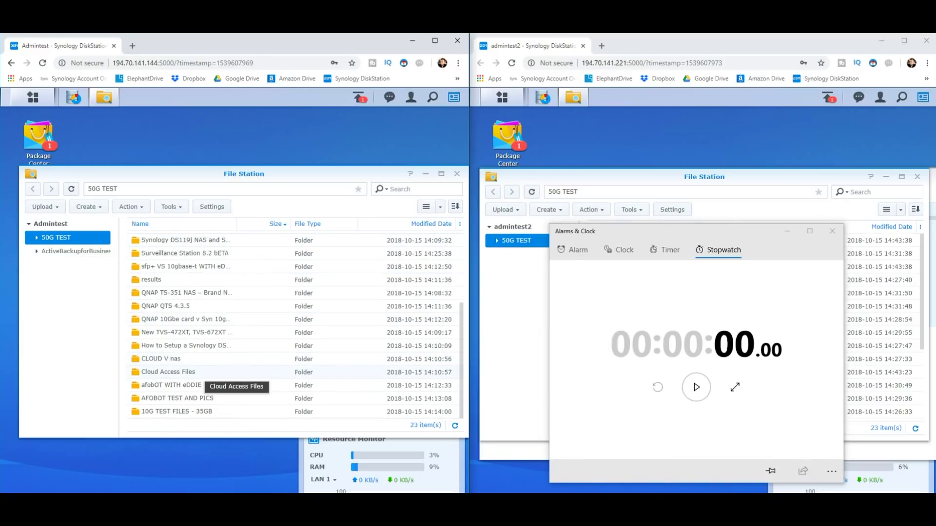
{"action": "left_click", "coordinate": [89, 207]}
{"action": "left_click", "coordinate": [130, 207]}
{"action": "left_click", "coordinate": [156, 223]}
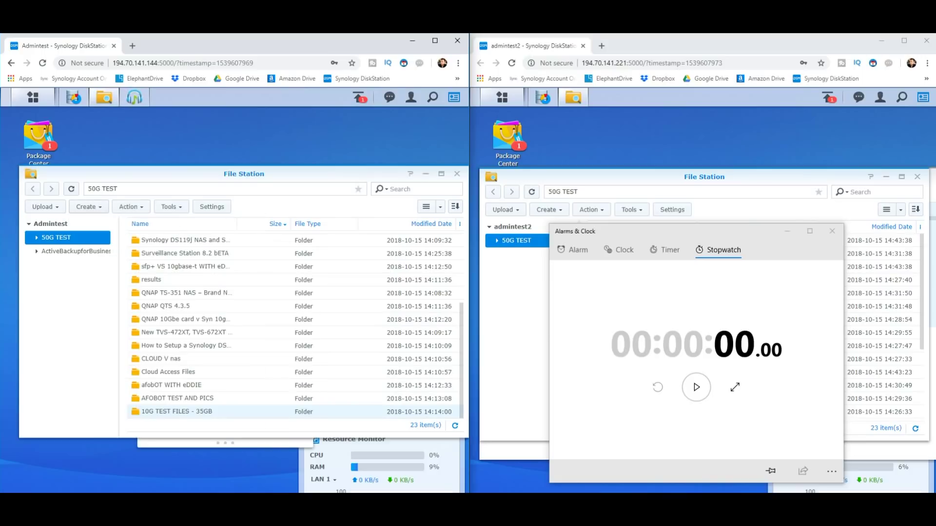
{"action": "left_click", "coordinate": [89, 206]}
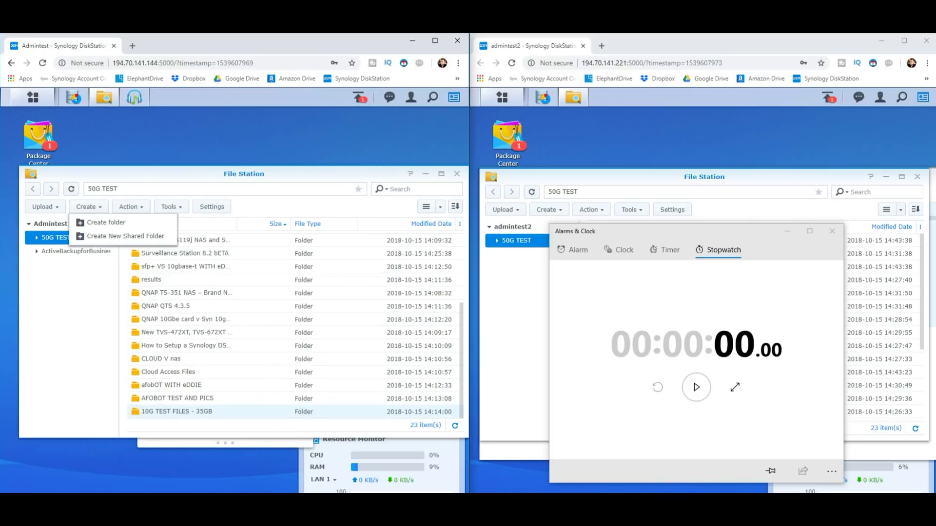
{"action": "left_click", "coordinate": [56, 237]}
{"action": "left_click", "coordinate": [225, 443]}
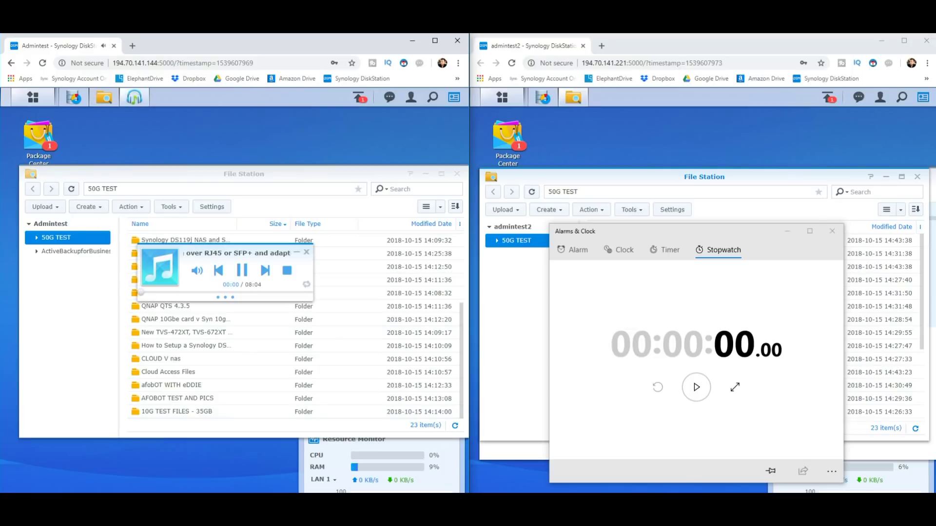
{"action": "left_click", "coordinate": [311, 249]}
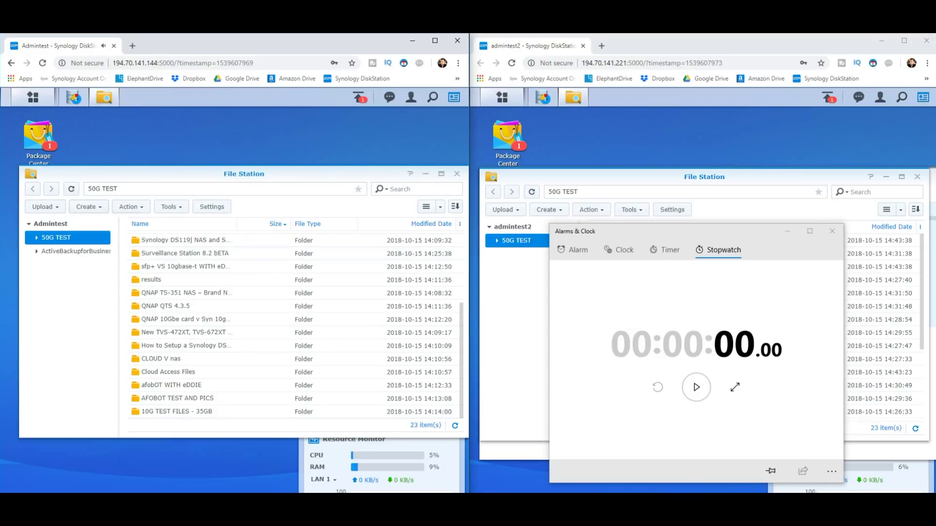
Create a folder named "testing testing" in the 50G TEST shared folder on Admintest.
{"action": "left_click", "coordinate": [89, 206]}
{"action": "left_click", "coordinate": [93, 222]}
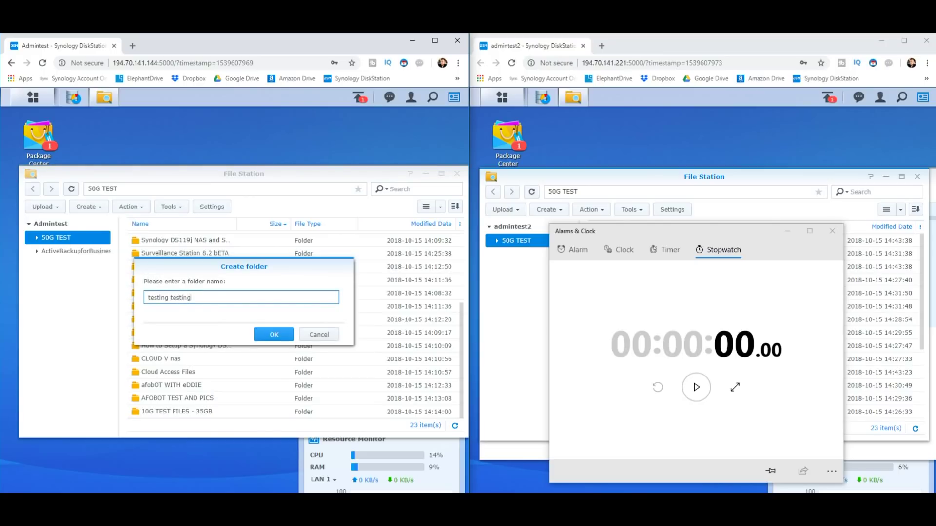
{"action": "key", "text": "Return"}
Create a folder named "testing testing" in the 50G TEST shared folder on admintest2.
{"action": "left_click", "coordinate": [517, 312]}
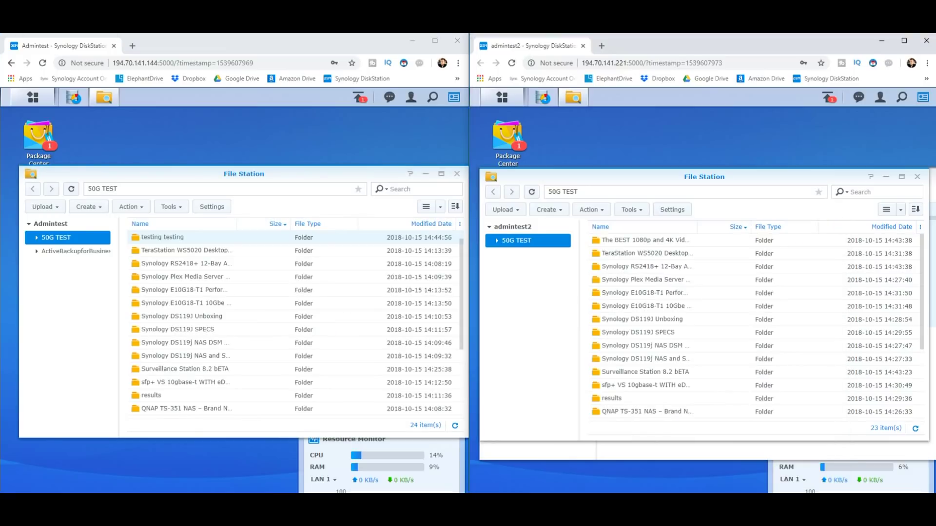
{"action": "left_click", "coordinate": [550, 209]}
{"action": "left_click", "coordinate": [553, 225]}
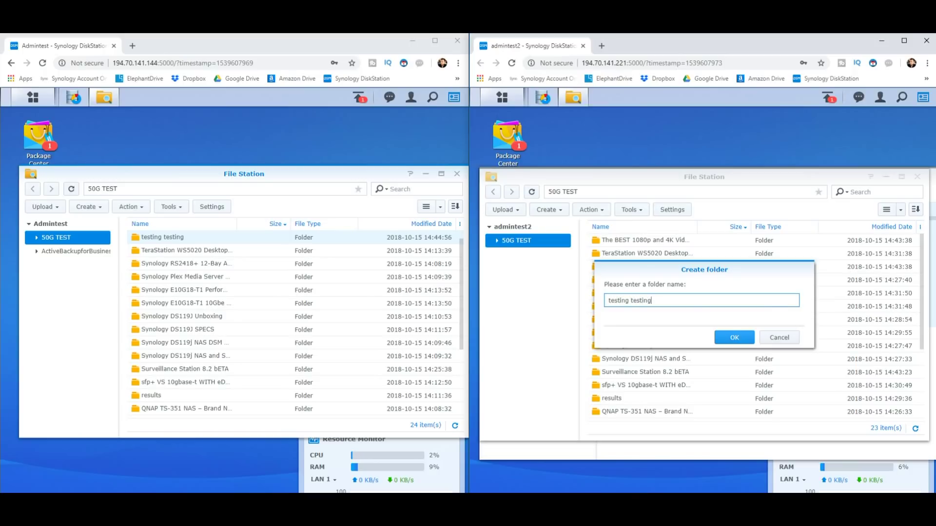
{"action": "key", "text": "Return"}
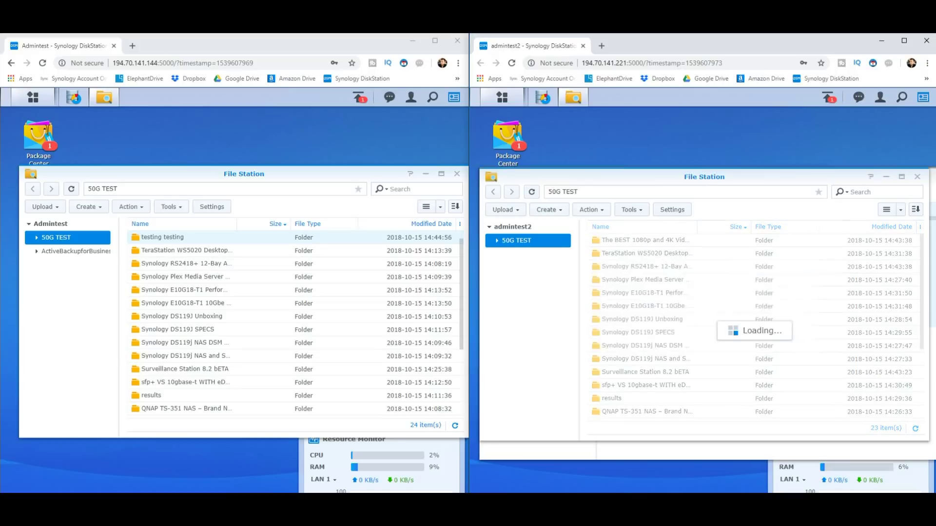
{"action": "left_click", "coordinate": [636, 255]}
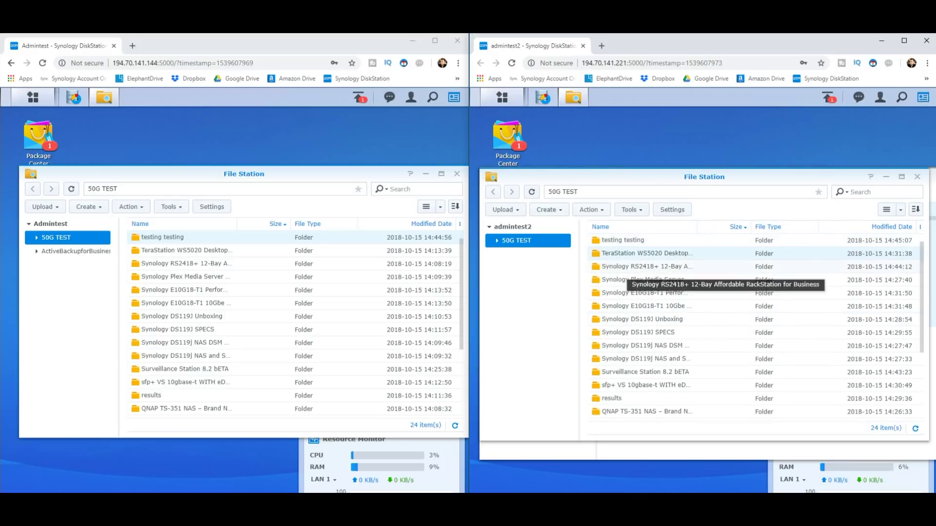
Bring up the stopwatch and place its window low between the Admintest and admintest2 desktops.
{"action": "left_click", "coordinate": [229, 251]}
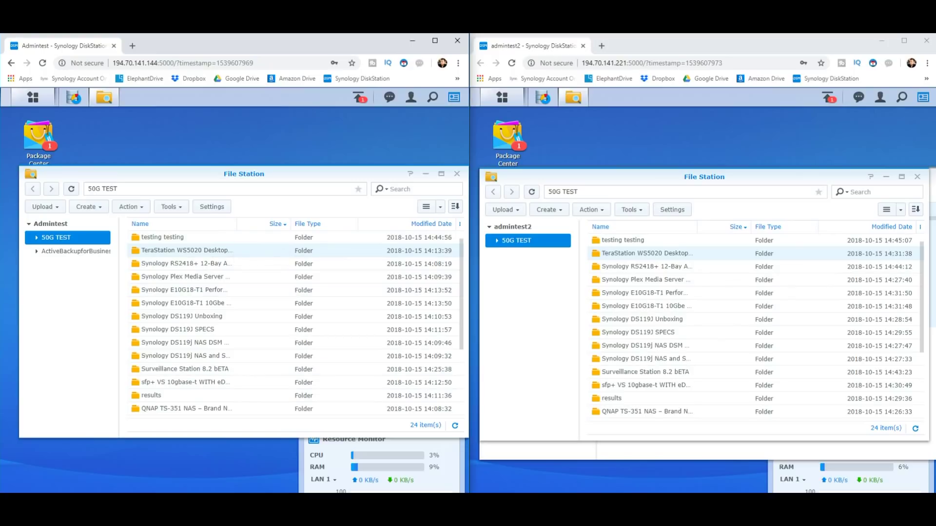
{"action": "key", "text": "alt+Tab"}
{"action": "left_click_drag", "start_coordinate": [683, 231], "coordinate": [423, 359]}
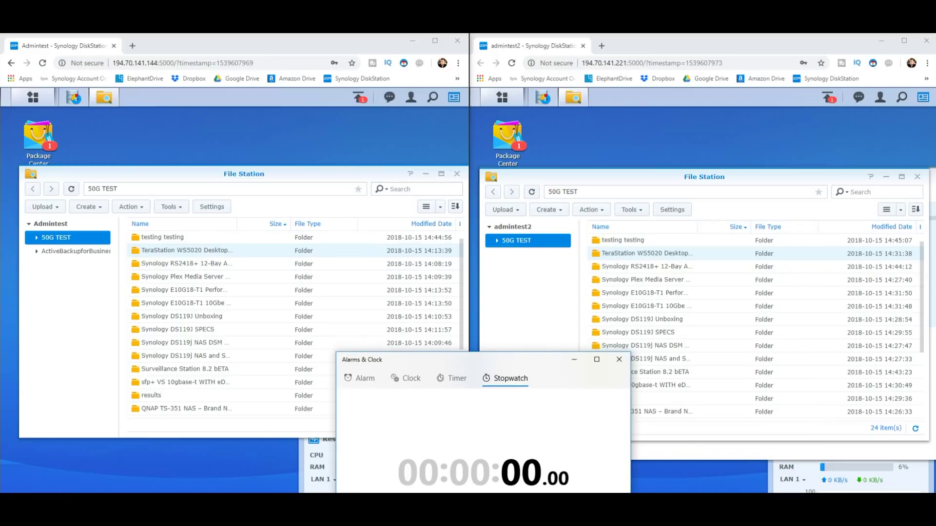
Copy every folder in Admintest's 50G TEST share except "testing testing".
{"action": "key", "text": "alt+Tab"}
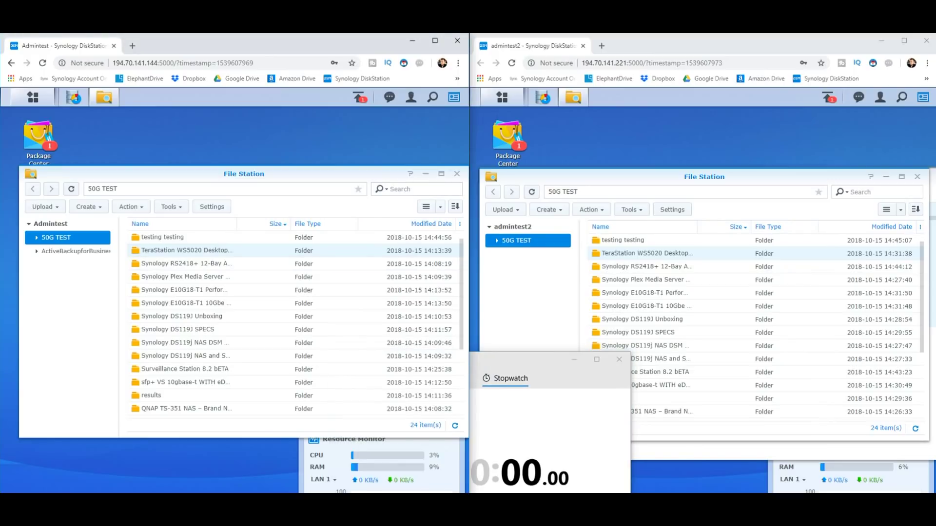
{"action": "key", "text": "ctrl+a"}
{"action": "left_click", "coordinate": [174, 238], "text": "ctrl"}
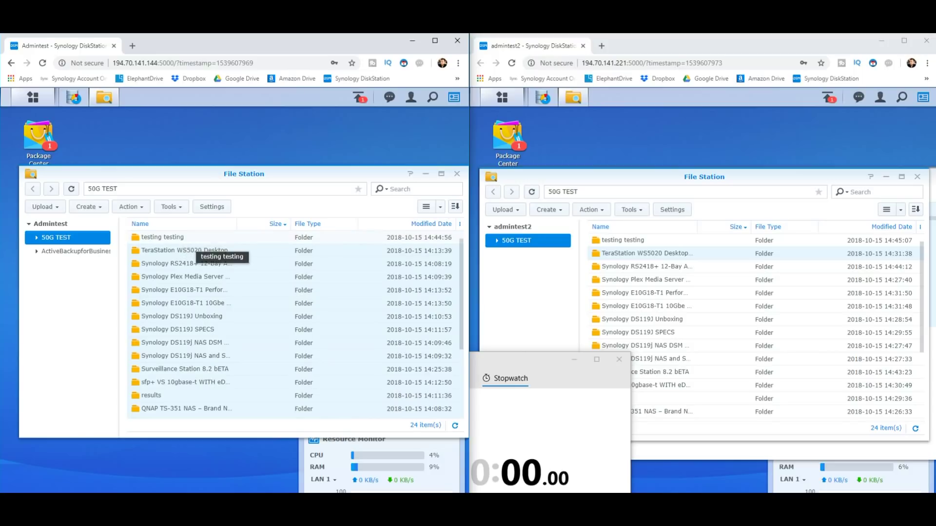
{"action": "right_click", "coordinate": [242, 248]}
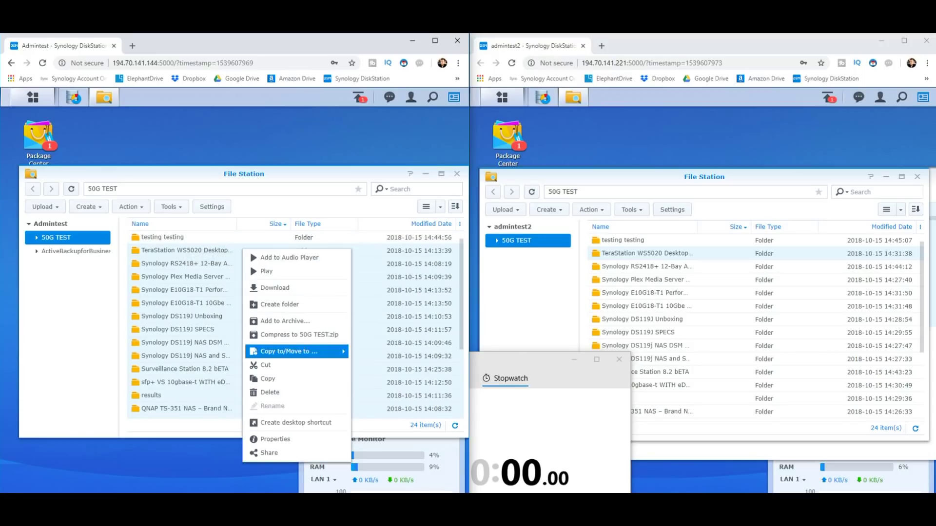
{"action": "left_click", "coordinate": [271, 378]}
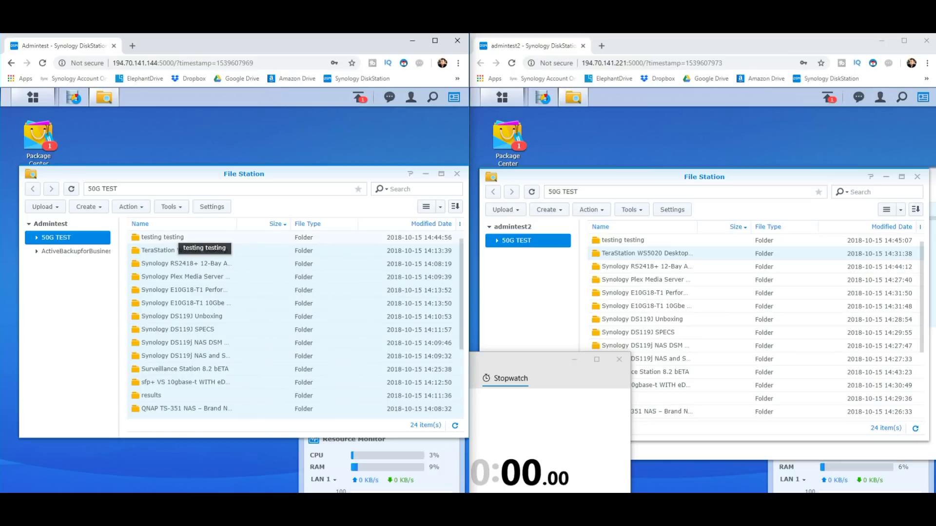
Paste the copied folders with overwrite into "testing testing" on Admintest and start the stopwatch.
{"action": "double_click", "coordinate": [172, 238]}
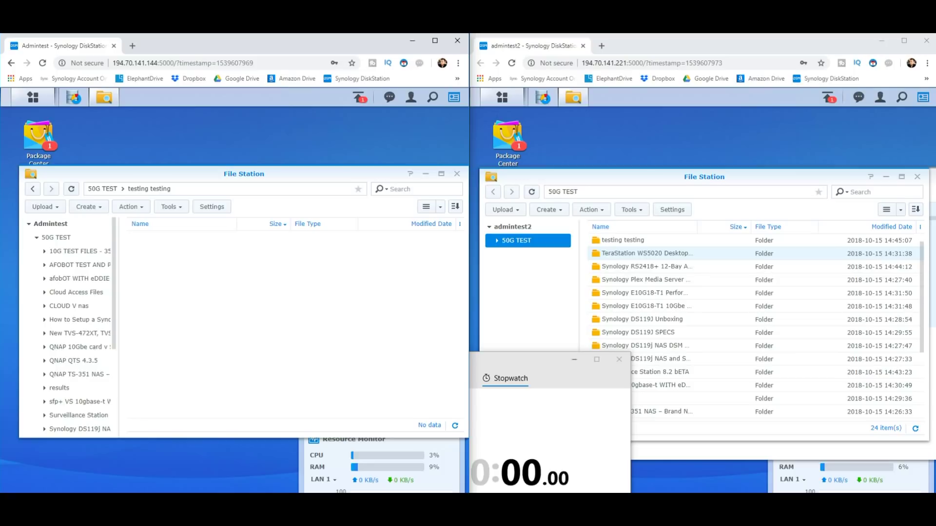
{"action": "right_click", "coordinate": [324, 291]}
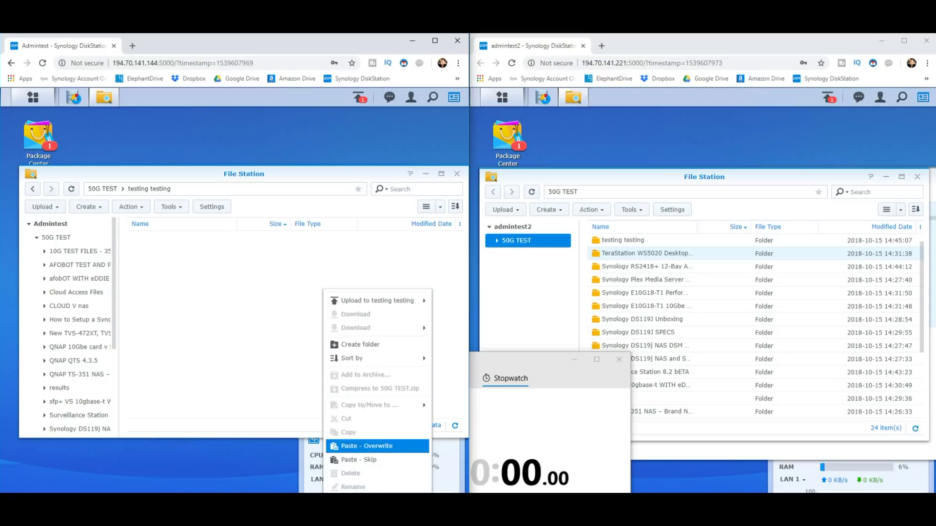
{"action": "left_click", "coordinate": [366, 446]}
{"action": "key", "text": "alt+Tab"}
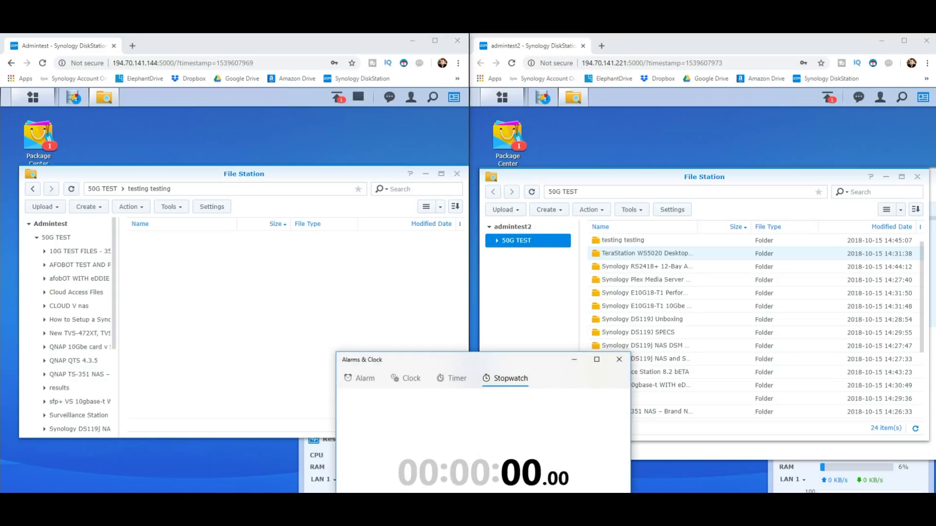
{"action": "key", "text": "space"}
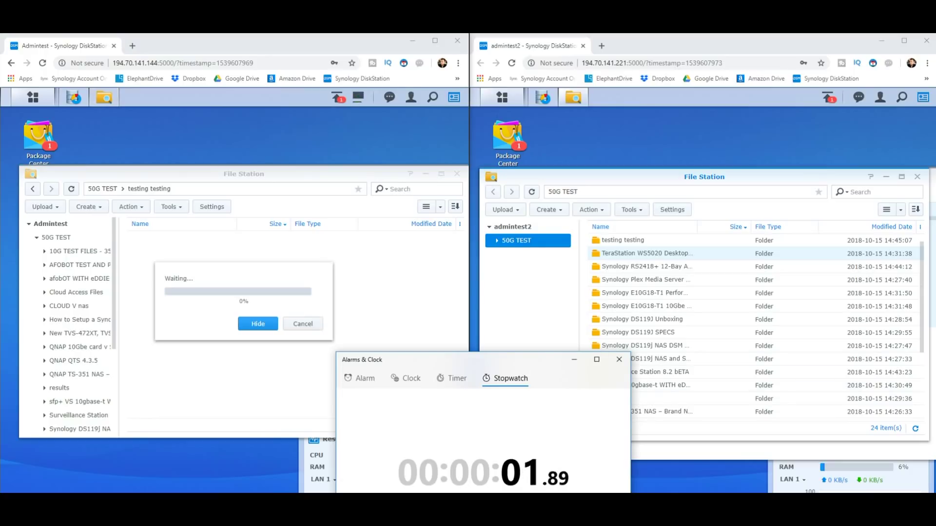
Copy every folder in admintest2's 50G TEST share except "testing testing".
{"action": "left_click", "coordinate": [551, 312]}
{"action": "key", "text": "ctrl+a"}
{"action": "left_click", "coordinate": [631, 241], "text": "ctrl"}
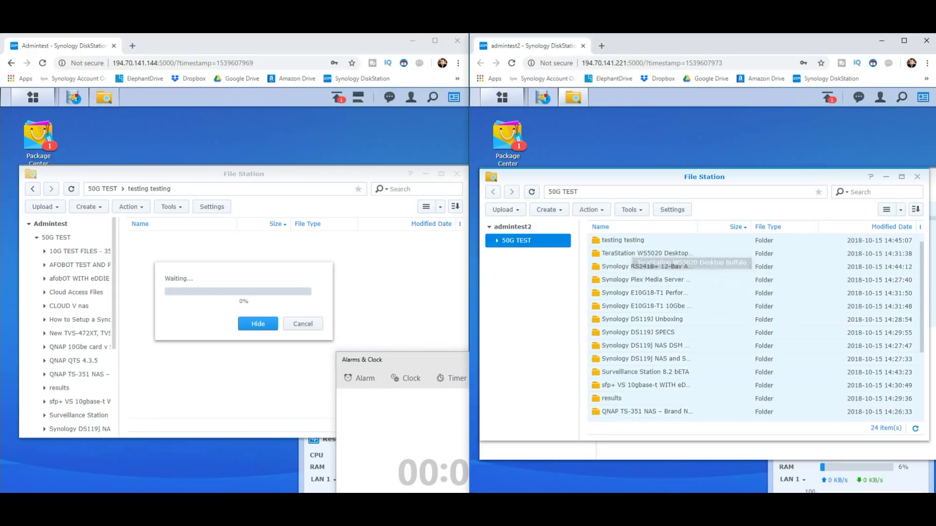
{"action": "right_click", "coordinate": [631, 253]}
{"action": "left_click", "coordinate": [656, 382]}
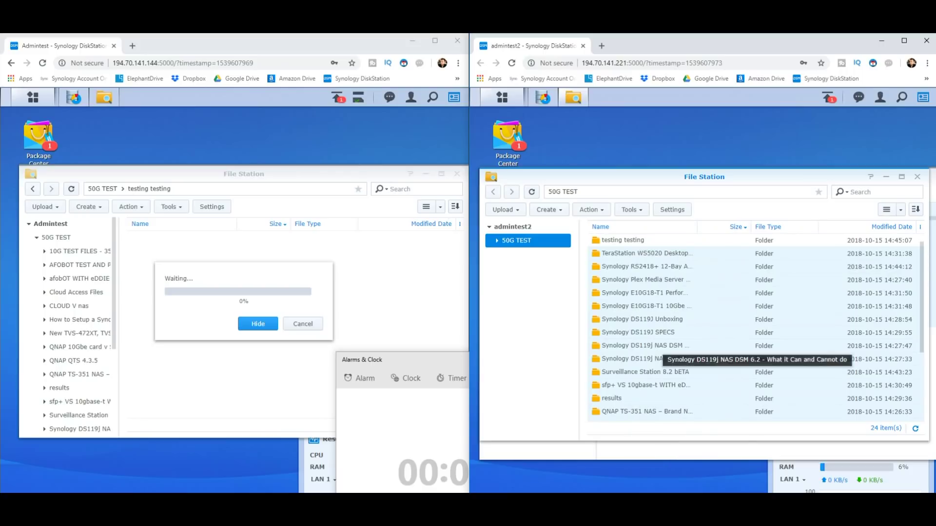
Paste the copied folders with overwrite into the "testing testing" folder on admintest2.
{"action": "double_click", "coordinate": [623, 240]}
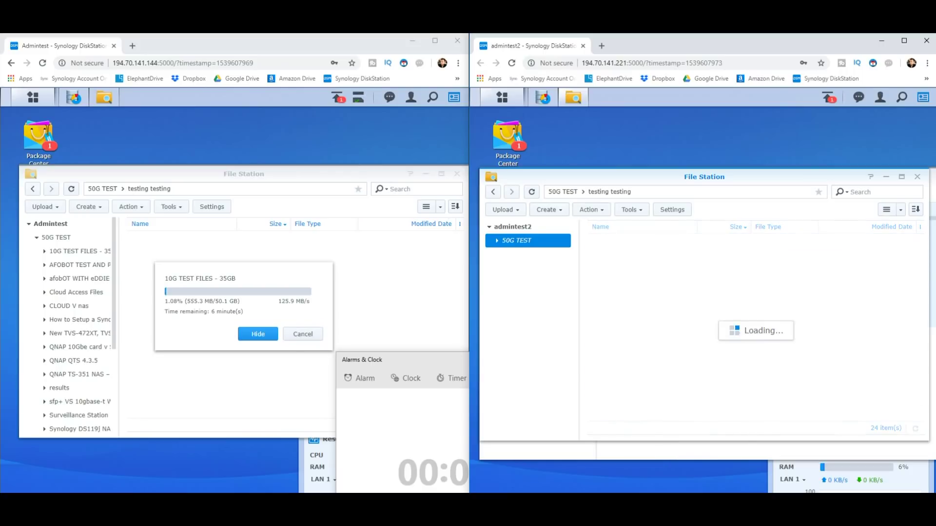
{"action": "right_click", "coordinate": [649, 297]}
{"action": "left_click", "coordinate": [688, 450]}
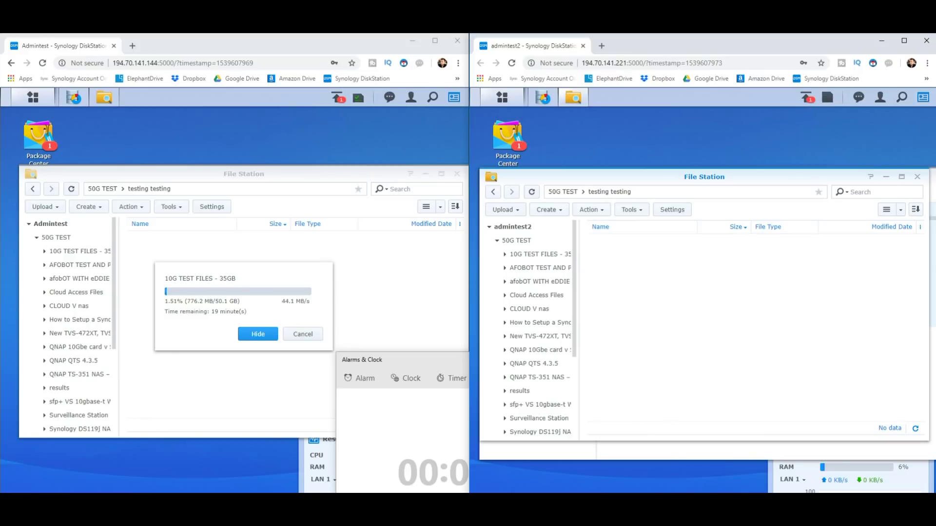
Shrink the running stopwatch's window and move it up between the two copy progress dialogs.
{"action": "left_click_drag", "start_coordinate": [425, 360], "coordinate": [418, 287]}
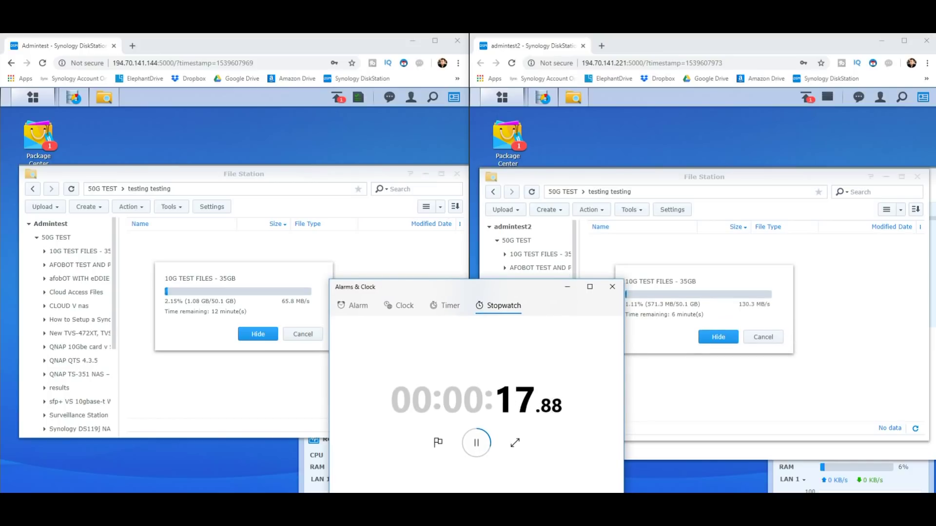
{"action": "left_click_drag", "start_coordinate": [623, 279], "coordinate": [567, 295]}
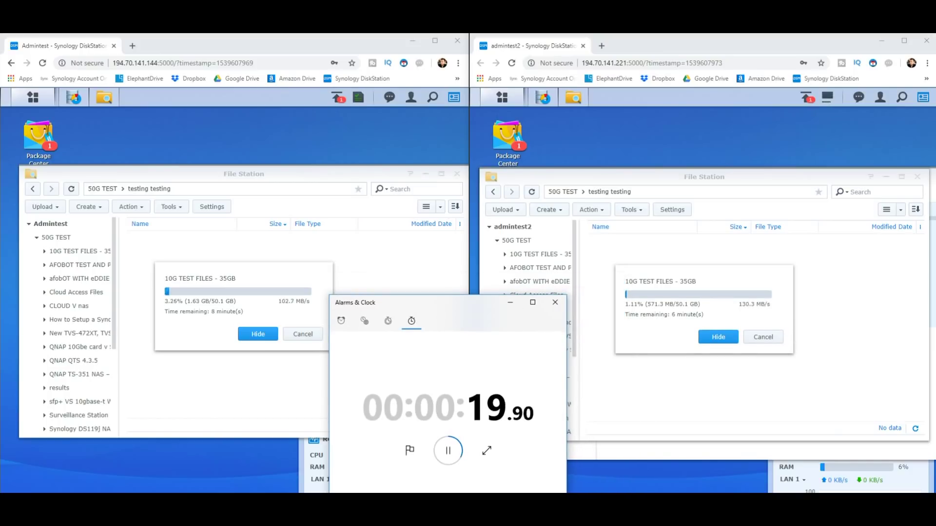
{"action": "left_click_drag", "start_coordinate": [473, 303], "coordinate": [469, 211]}
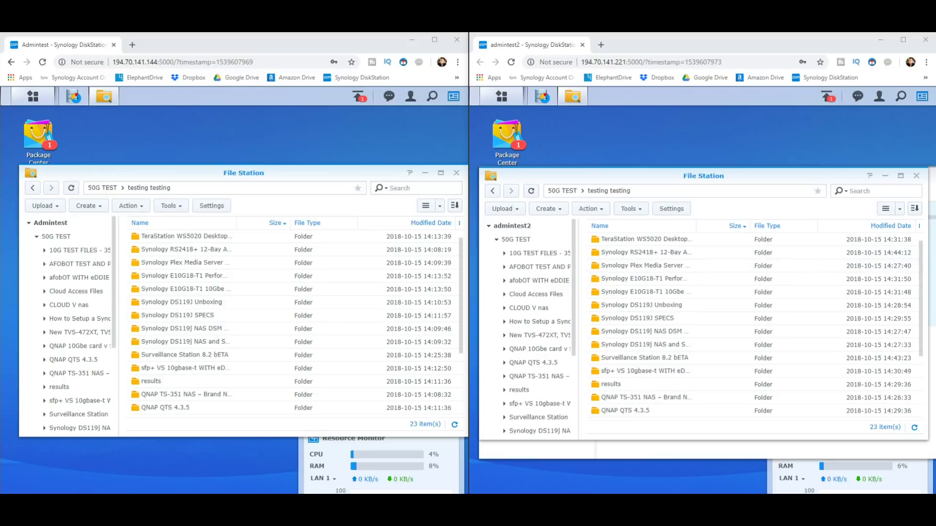
Begin a new shared folder on admintest2 named "ENC TEST" on Volume 1 with the Recycle Bin disabled.
{"action": "key", "text": "alt+Tab"}
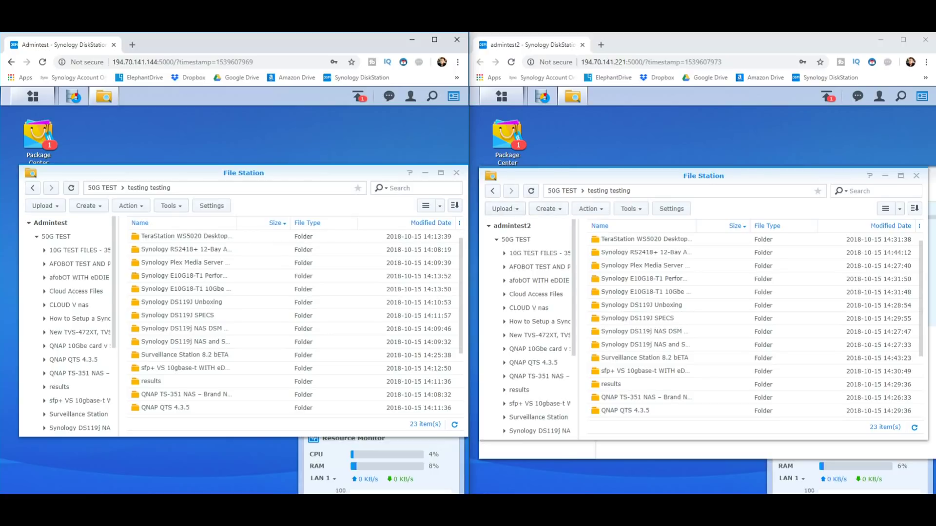
{"action": "left_click", "coordinate": [545, 209]}
{"action": "left_click", "coordinate": [575, 238]}
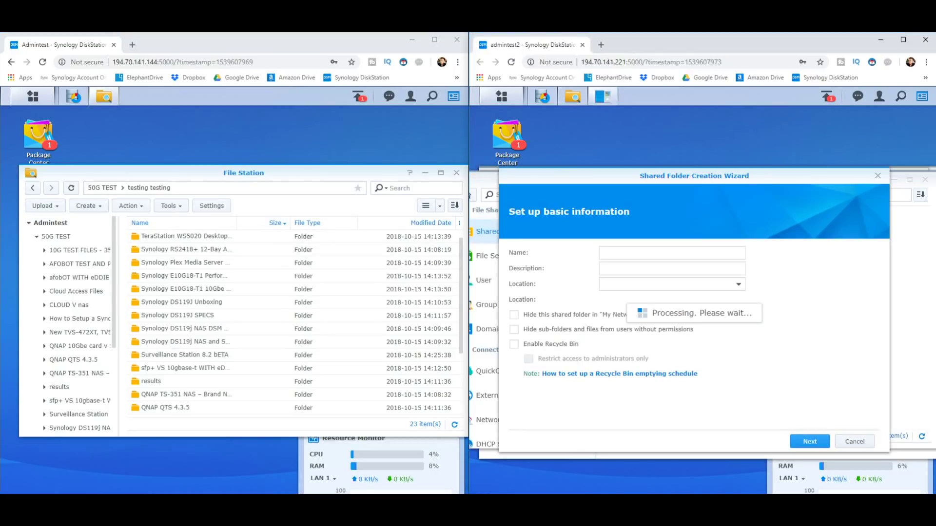
{"action": "type", "text": "E"}
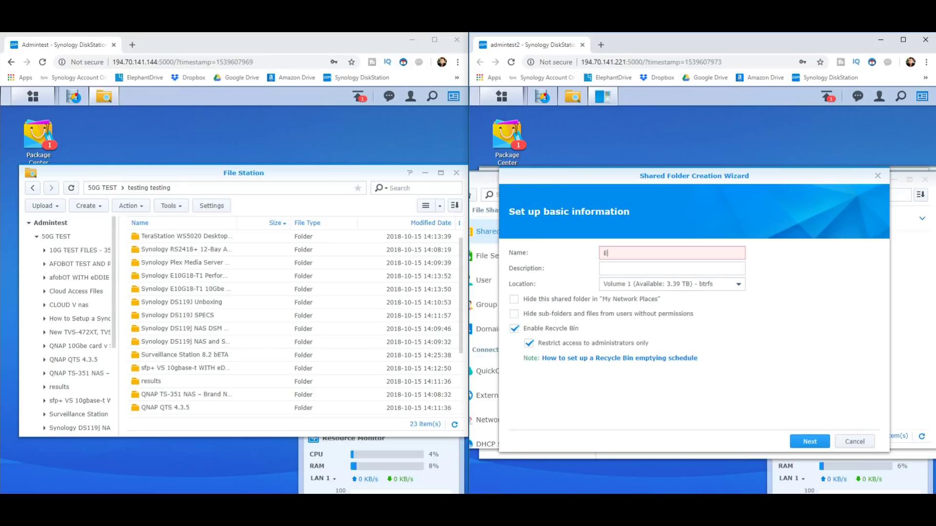
{"action": "type", "text": "NC TEST"}
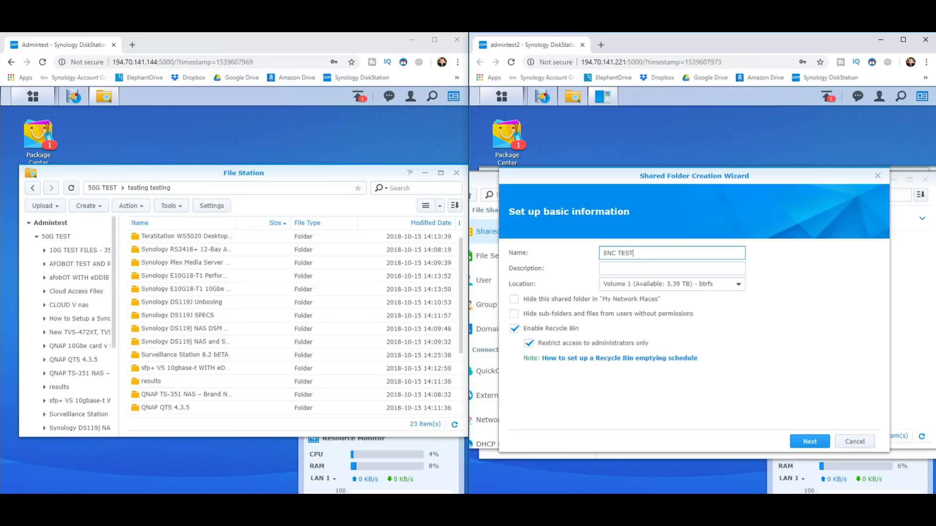
{"action": "left_click", "coordinate": [514, 328]}
{"action": "left_click", "coordinate": [810, 442]}
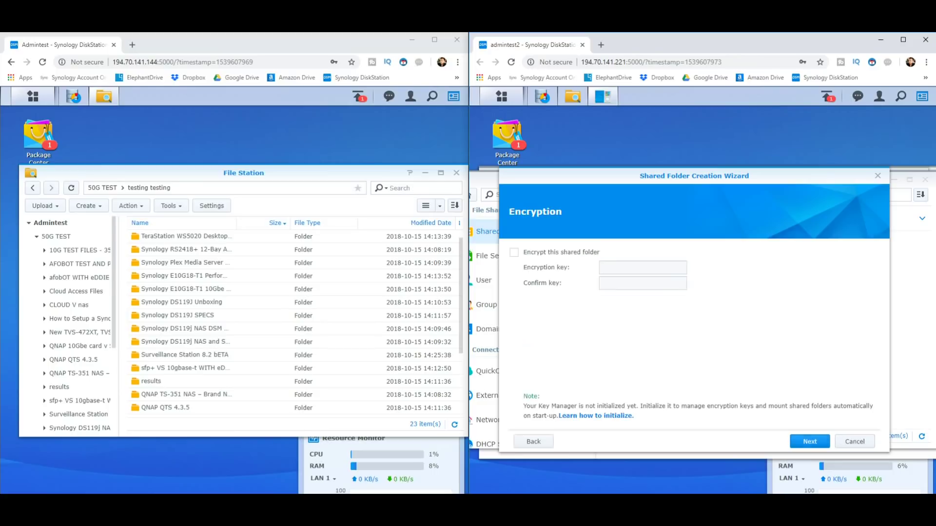
Enable encryption for the ENC TEST shared folder, entering and confirming the encryption key.
{"action": "left_click", "coordinate": [514, 252]}
{"action": "left_click", "coordinate": [643, 267]}
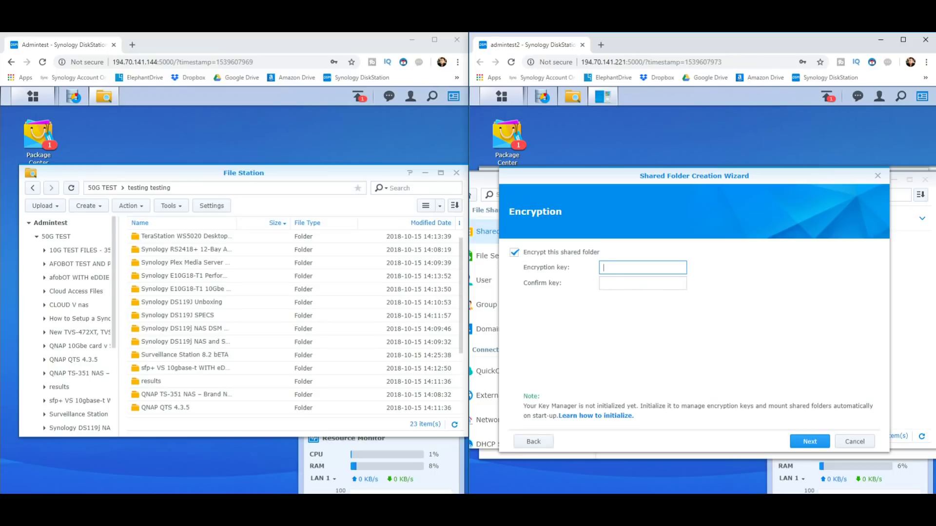
{"action": "type", "text": "********"}
{"action": "key", "text": "Tab"}
{"action": "type", "text": "********"}
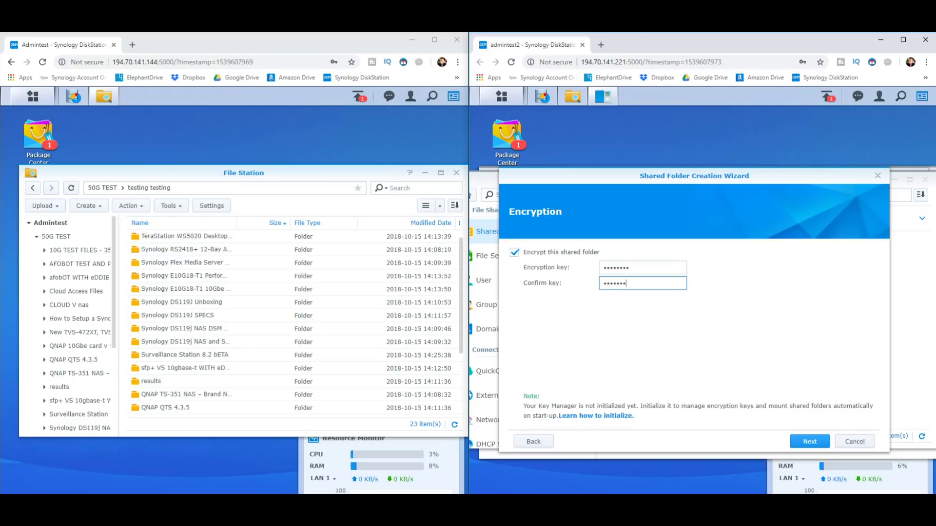
{"action": "left_click", "coordinate": [810, 441]}
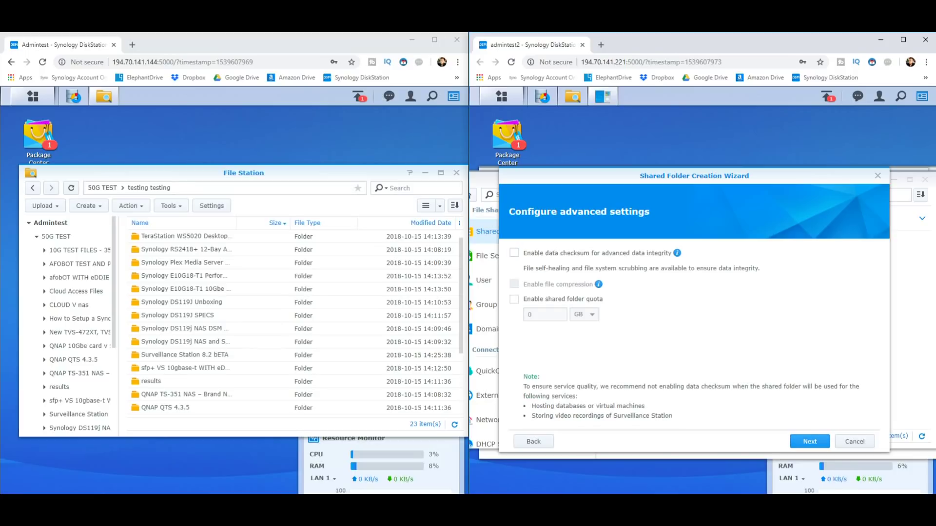
Enable data checksum for advanced data integrity on ENC TEST, apply the settings and accept the encryption conditions.
{"action": "left_click", "coordinate": [514, 253]}
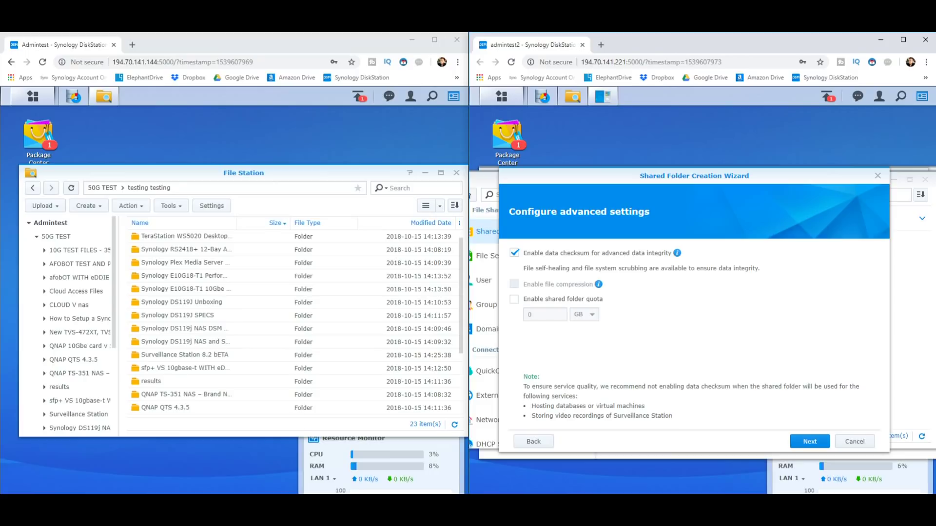
{"action": "left_click", "coordinate": [810, 441]}
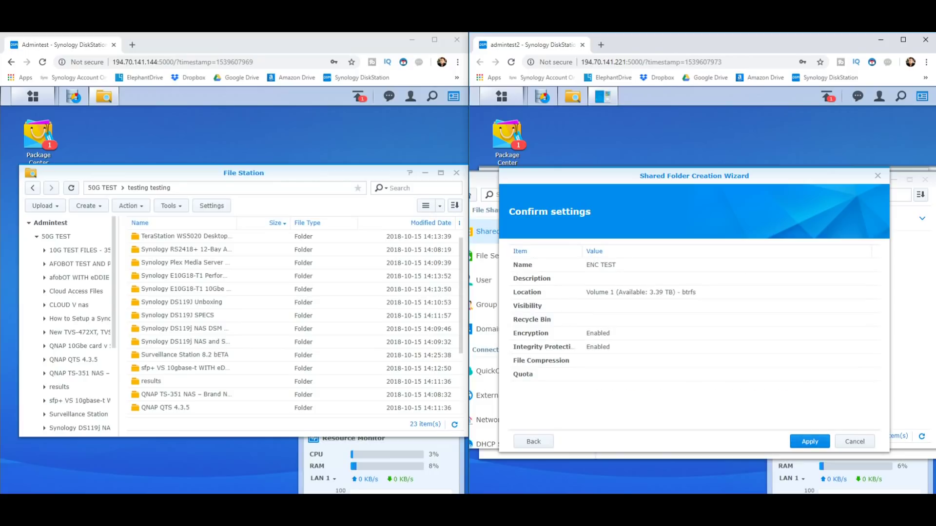
{"action": "left_click", "coordinate": [809, 441]}
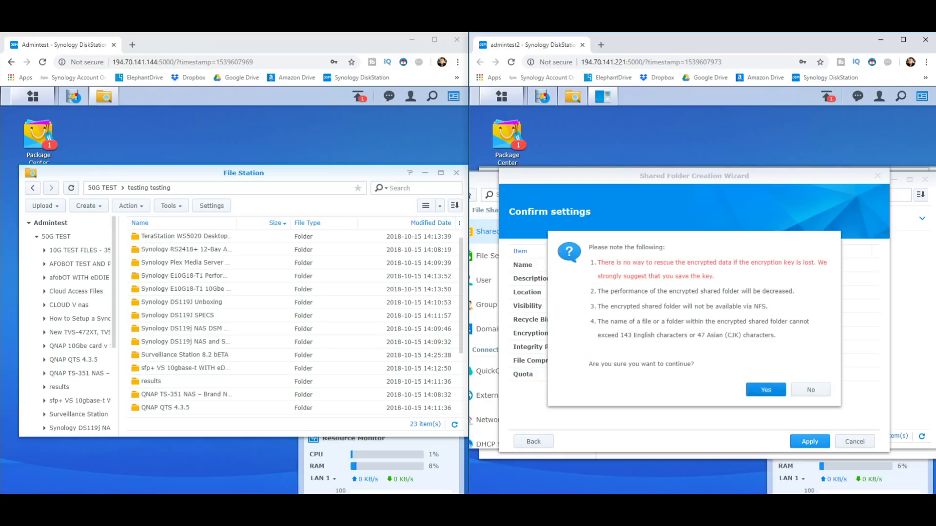
{"action": "left_click", "coordinate": [765, 389]}
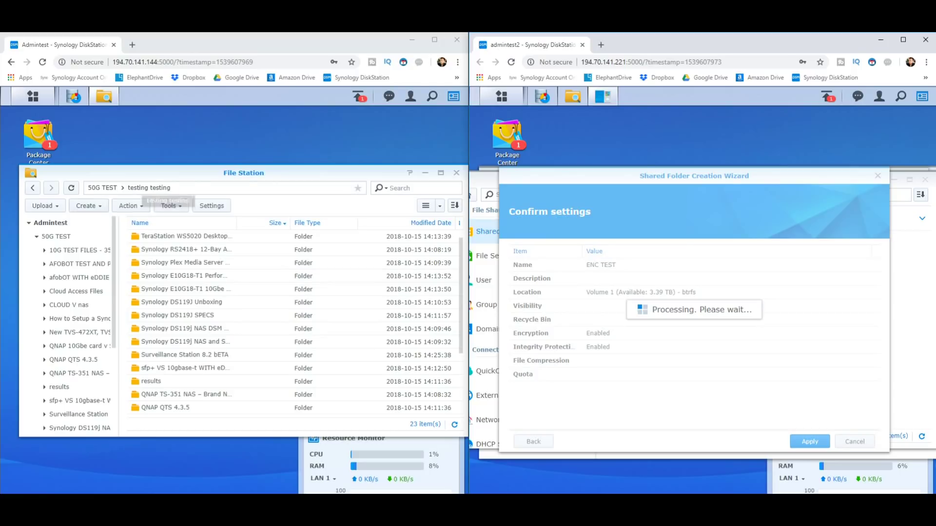
{"action": "left_click", "coordinate": [86, 205]}
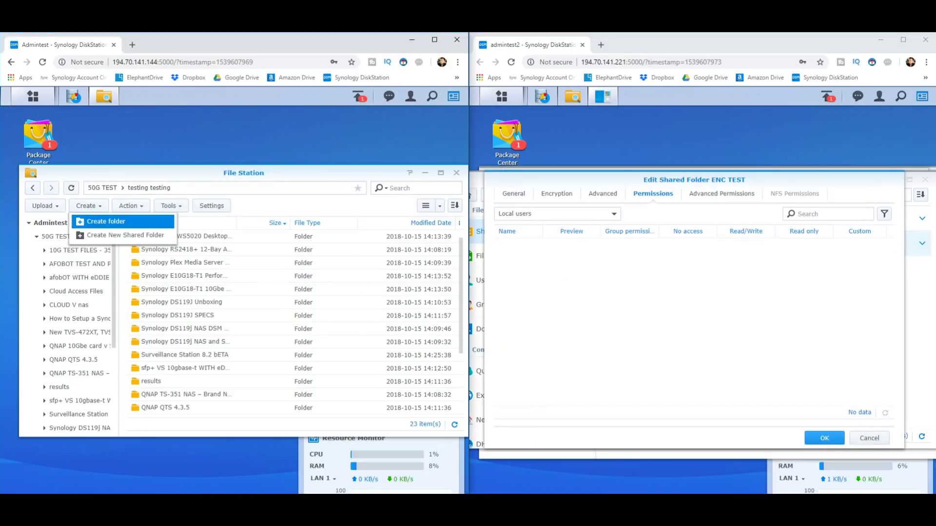
{"action": "left_click", "coordinate": [97, 221]}
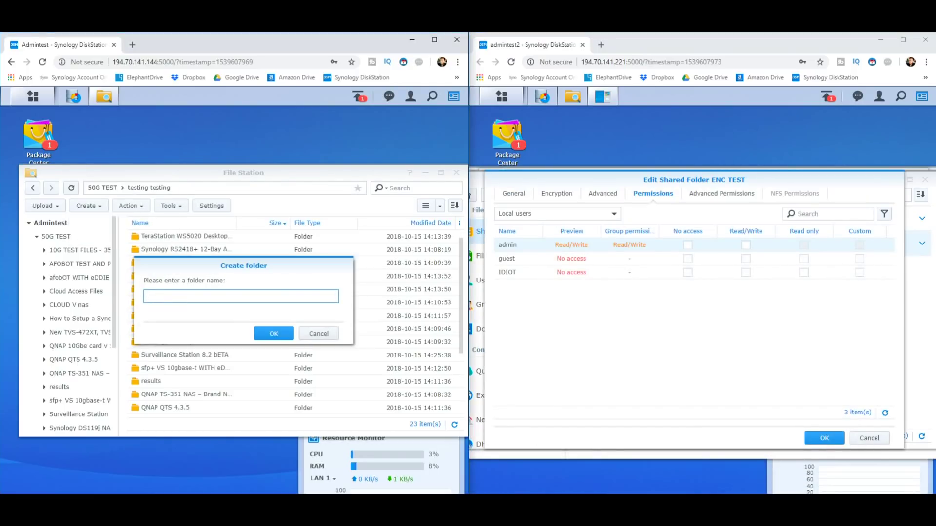
{"action": "key", "text": "Escape"}
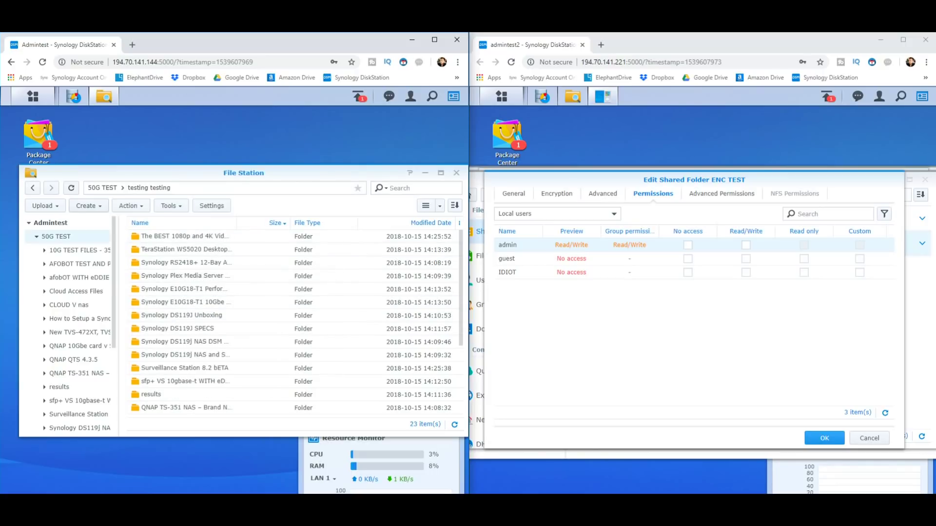
Begin a new shared folder on Admintest named "ENC TEST" on Volume 1 with the Recycle Bin disabled.
{"action": "left_click", "coordinate": [56, 236]}
{"action": "left_click", "coordinate": [86, 206]}
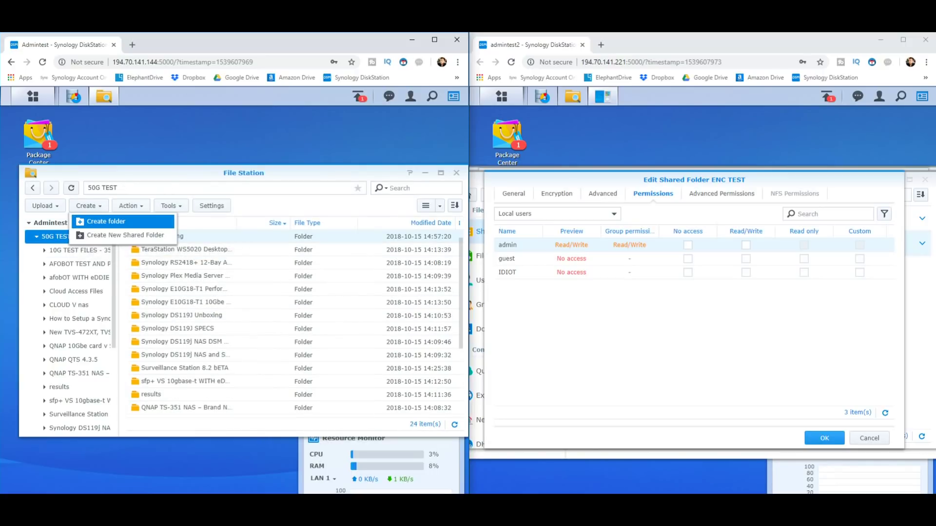
{"action": "left_click", "coordinate": [125, 235]}
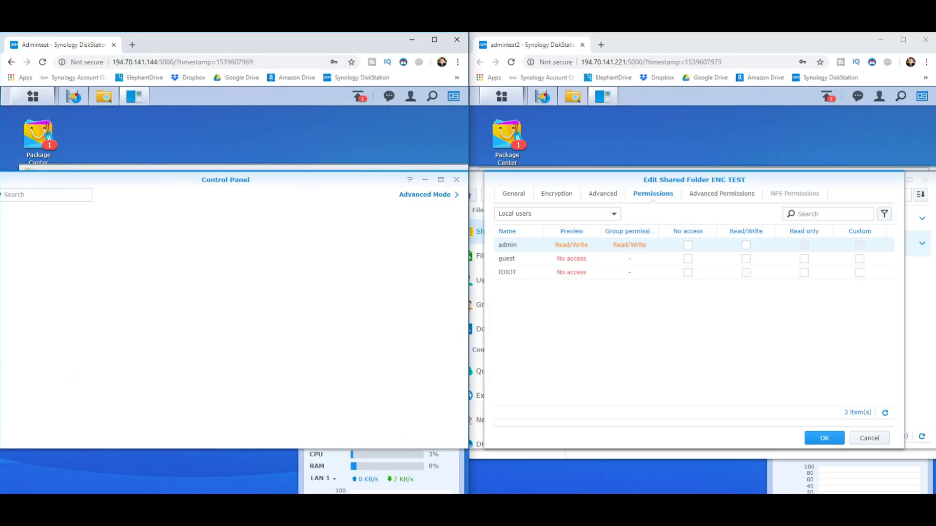
{"action": "type", "text": "ENC TEXDT"}
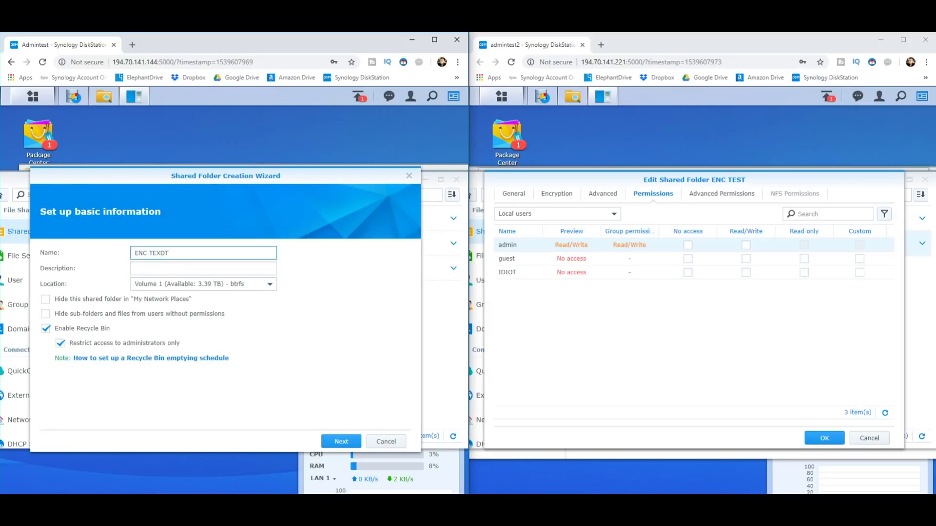
{"action": "key", "text": "BackSpace"}
{"action": "key", "text": "BackSpace"}
{"action": "key", "text": "BackSpace"}
{"action": "type", "text": "ST"}
{"action": "left_click", "coordinate": [45, 329]}
{"action": "left_click", "coordinate": [341, 442]}
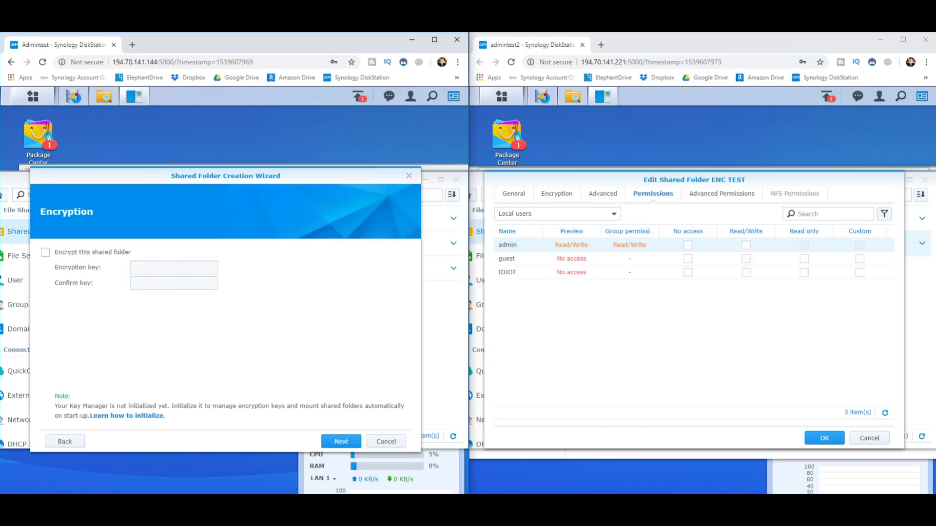
Enable encryption for Admintest's ENC TEST shared folder, entering and confirming the encryption key.
{"action": "left_click", "coordinate": [174, 267]}
{"action": "key", "text": "Tab"}
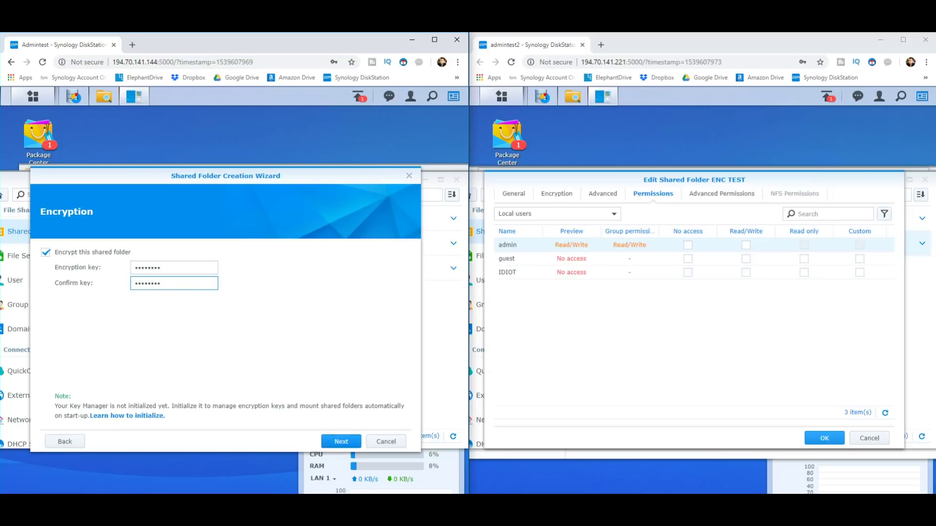
{"action": "left_click", "coordinate": [341, 442]}
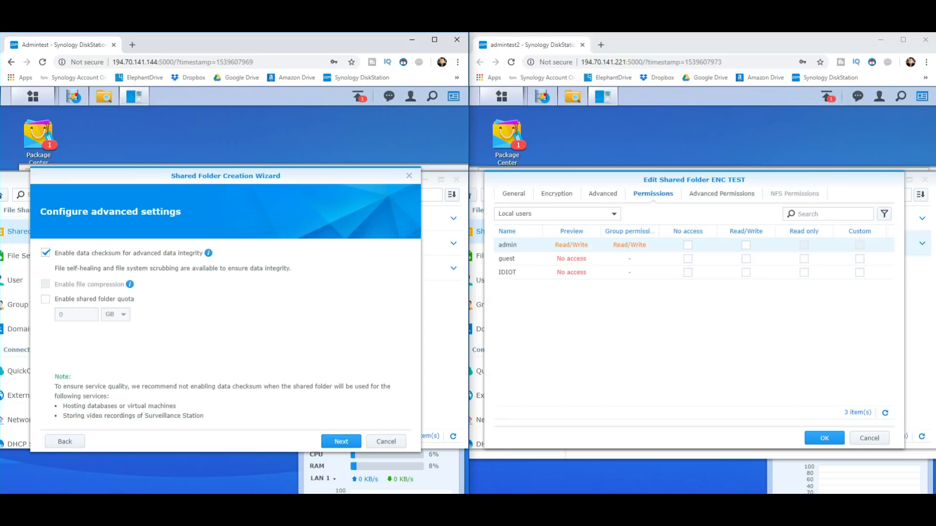
Keep data checksum enabled for Admintest's ENC TEST, apply the settings and accept the encryption conditions.
{"action": "left_click", "coordinate": [341, 442]}
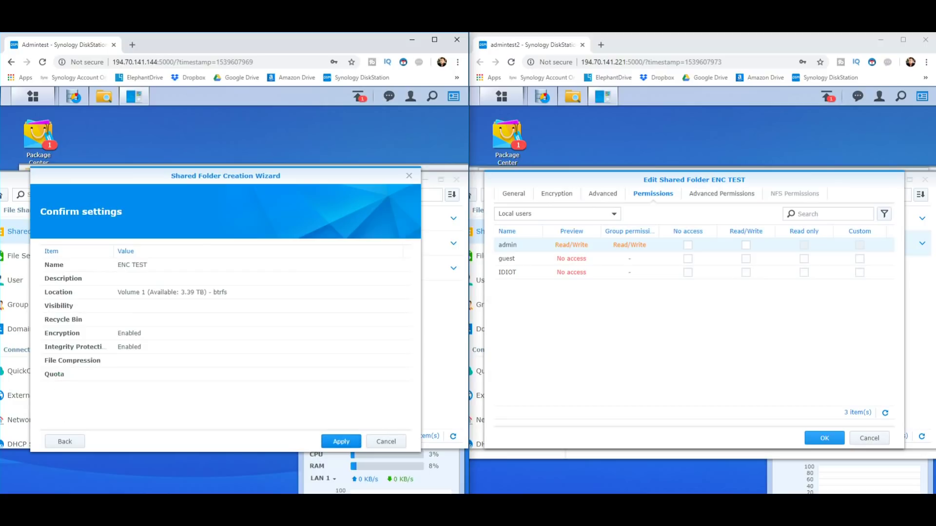
{"action": "left_click", "coordinate": [341, 441]}
{"action": "left_click", "coordinate": [297, 390]}
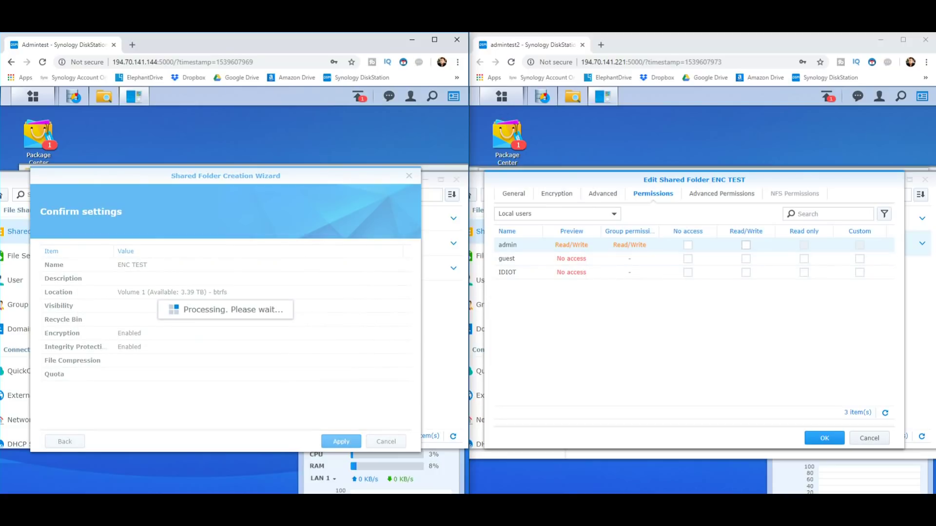
Grant the admin, guest and IDIOT local users Read/Write permission on admintest2's ENC TEST folder and save.
{"action": "left_click", "coordinate": [746, 246]}
{"action": "left_click", "coordinate": [746, 259]}
{"action": "left_click", "coordinate": [746, 272]}
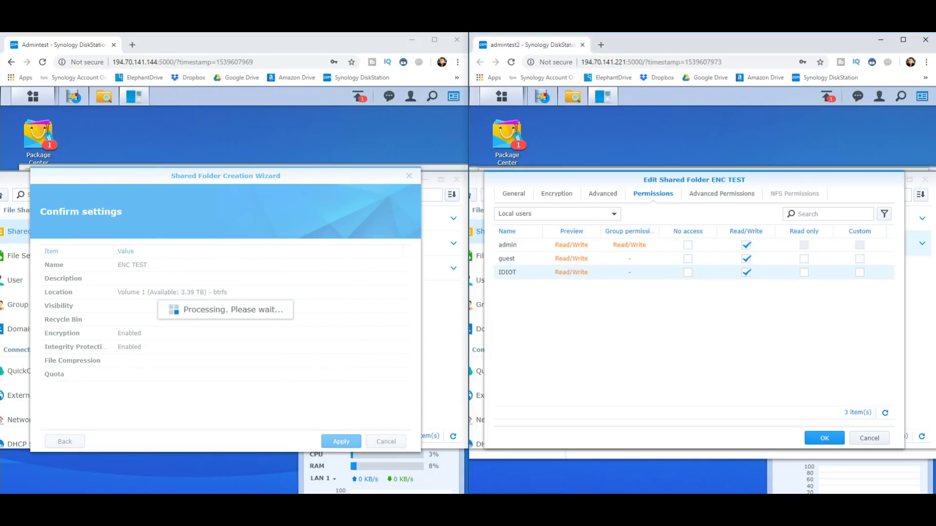
{"action": "left_click", "coordinate": [824, 438]}
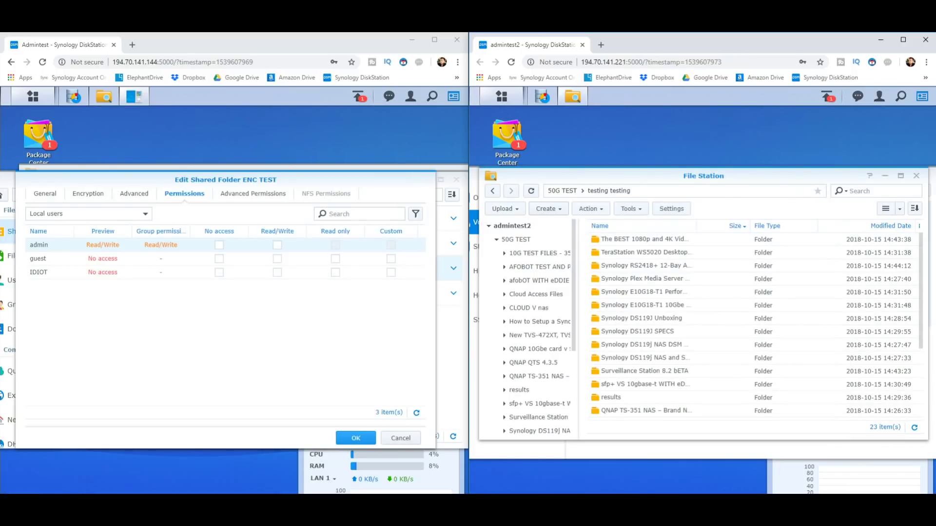
Grant the admin, guest and IDIOT local users Read/Write permission on Admintest's ENC TEST folder and save.
{"action": "left_click", "coordinate": [277, 245]}
{"action": "left_click", "coordinate": [277, 259]}
{"action": "left_click", "coordinate": [278, 272]}
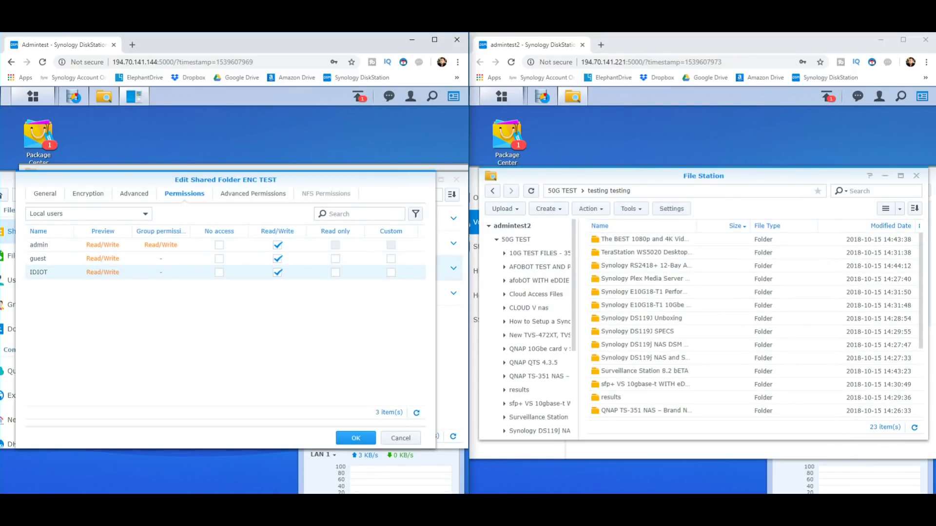
{"action": "left_click", "coordinate": [356, 438]}
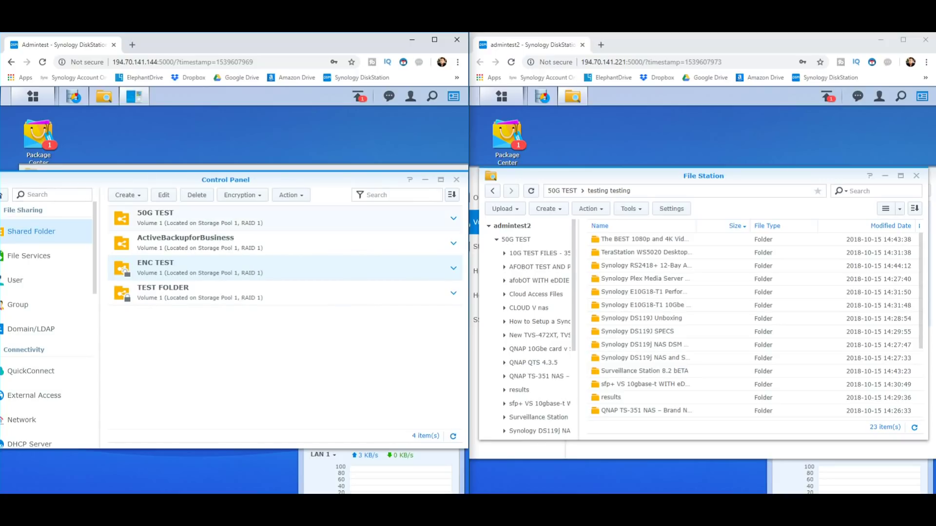
Close Control Panel on Admintest and open the ENC TEST shared folder in File Station on both NAS units.
{"action": "left_click", "coordinate": [456, 180]}
{"action": "left_click", "coordinate": [57, 264]}
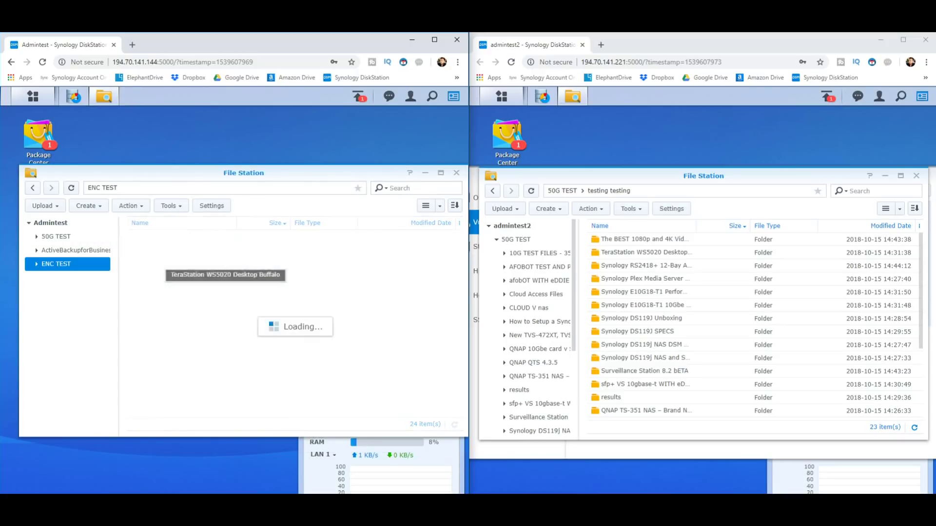
{"action": "left_click", "coordinate": [496, 239]}
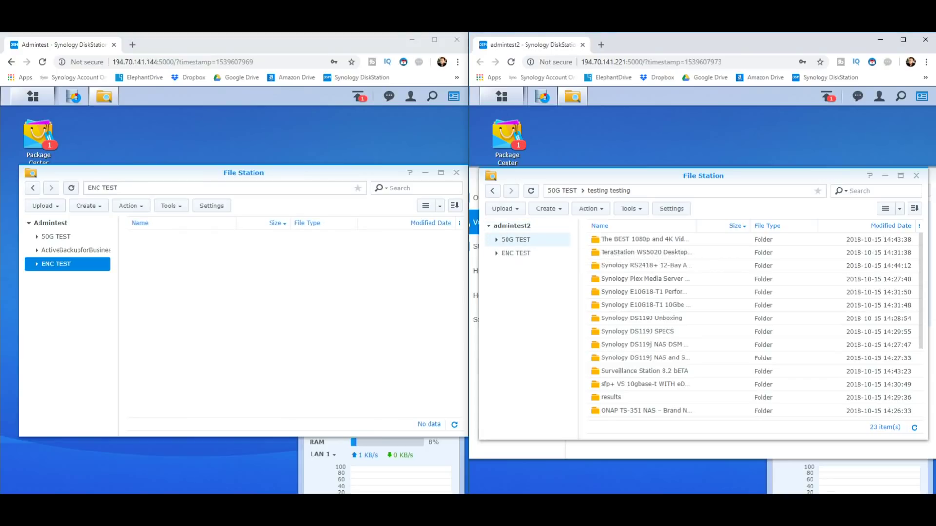
{"action": "left_click", "coordinate": [518, 253]}
Open the 50G TEST shared folder on admintest2 and sort its contents by modified date, newest first.
{"action": "left_click", "coordinate": [515, 239]}
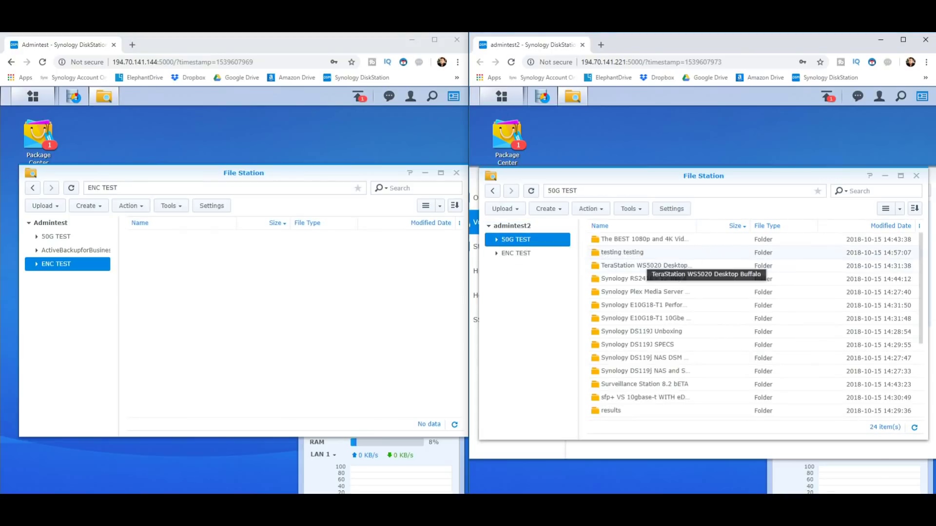
{"action": "scroll", "coordinate": [643, 320], "scroll_direction": "up", "scroll_amount": 3}
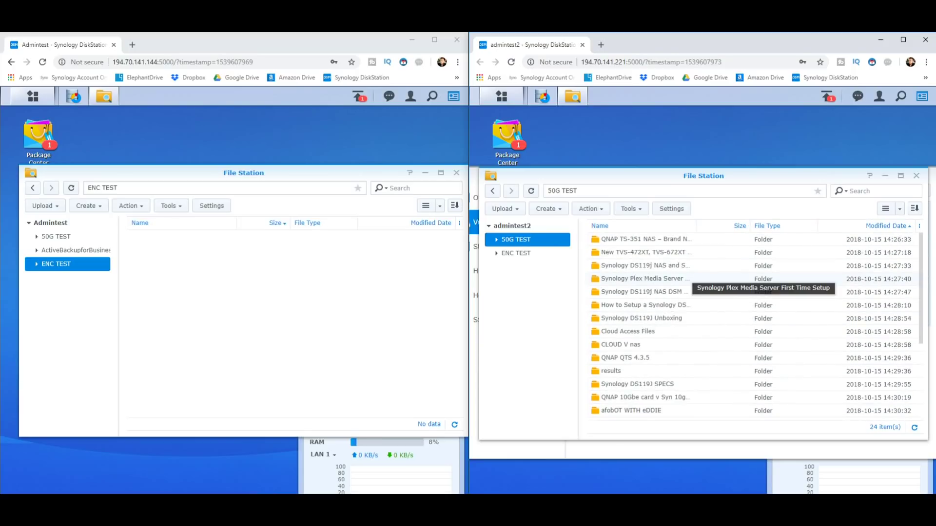
{"action": "left_click", "coordinate": [886, 226]}
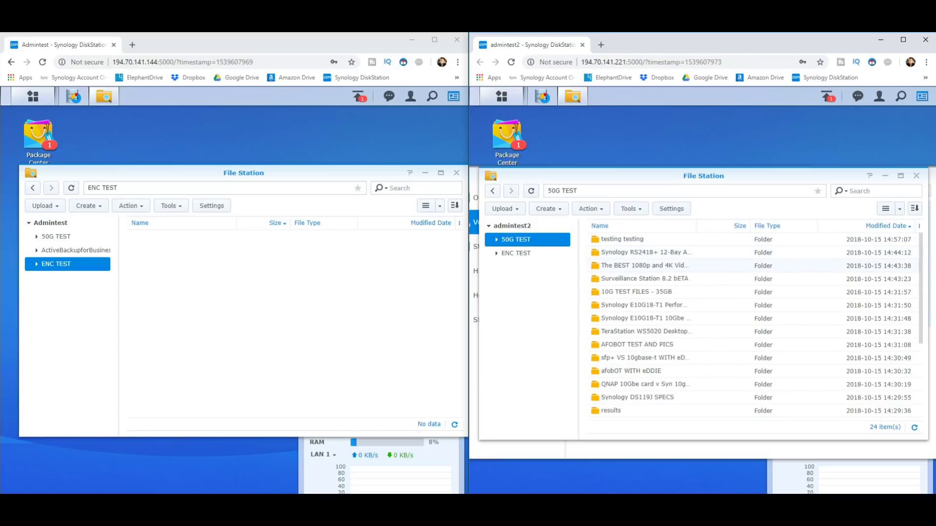
Open the 50G TEST shared folder on Admintest and sort its contents by modified date, newest first.
{"action": "left_click", "coordinate": [56, 237]}
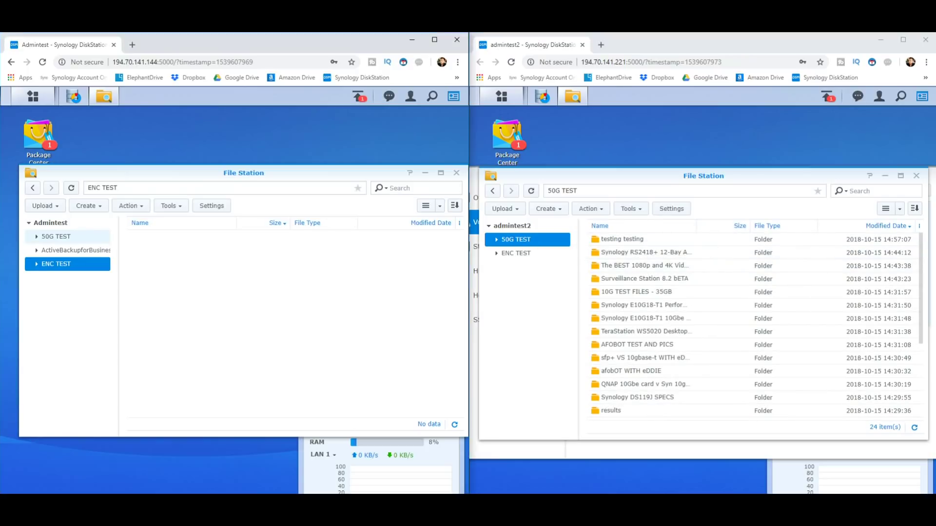
{"action": "left_click", "coordinate": [56, 237]}
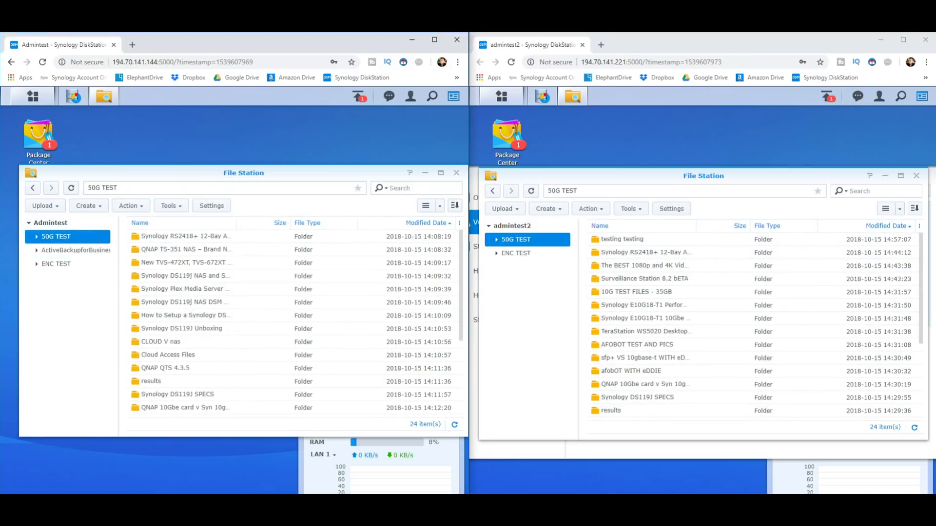
{"action": "left_click", "coordinate": [426, 224]}
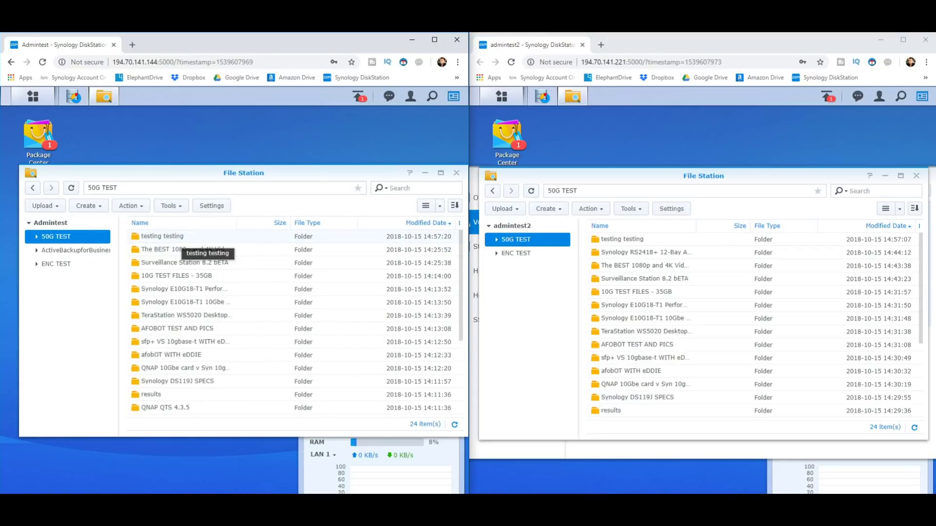
Check the size and file count of the "testing testing" folder in its properties on Admintest and on admintest2.
{"action": "right_click", "coordinate": [174, 236]}
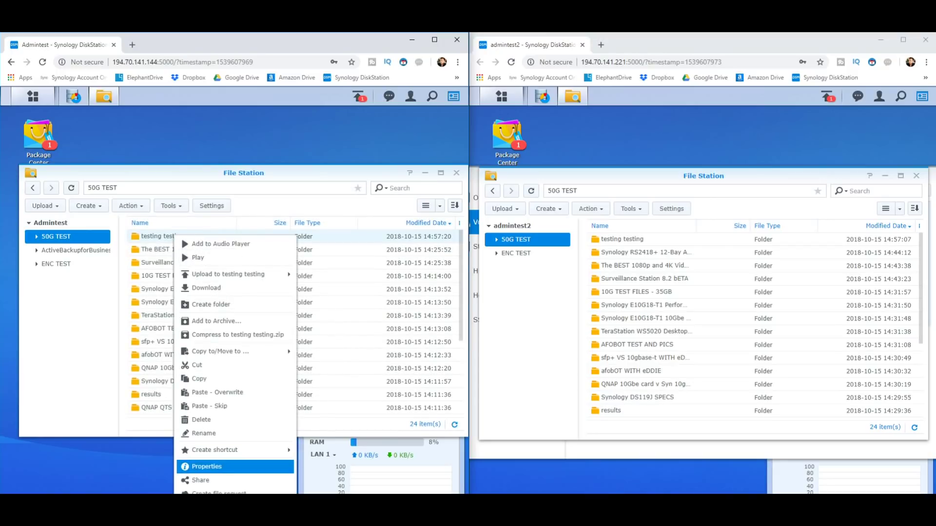
{"action": "left_click", "coordinate": [205, 467]}
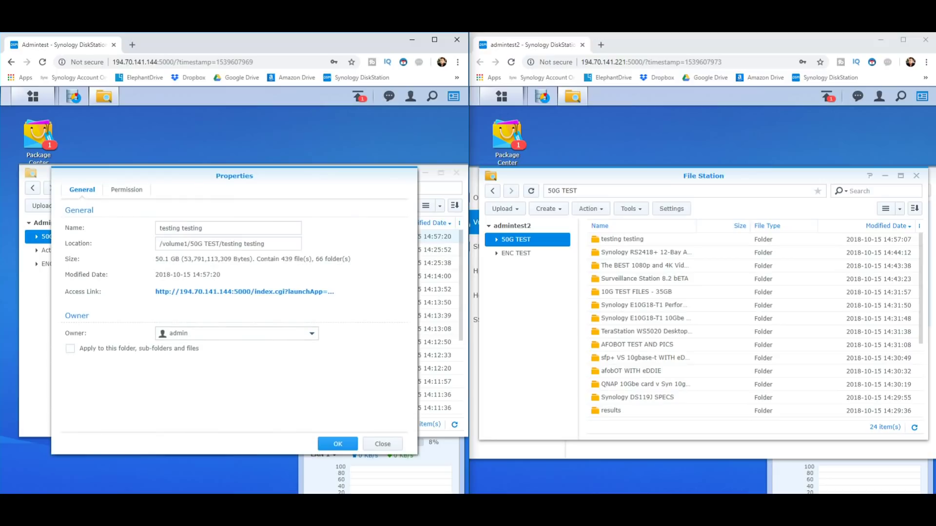
{"action": "left_click", "coordinate": [382, 444]}
{"action": "right_click", "coordinate": [625, 239]}
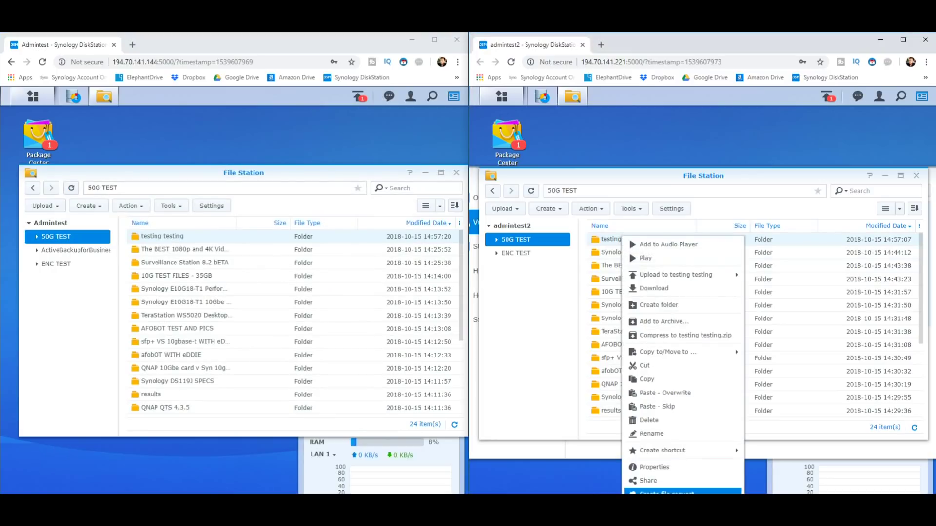
{"action": "left_click", "coordinate": [654, 467]}
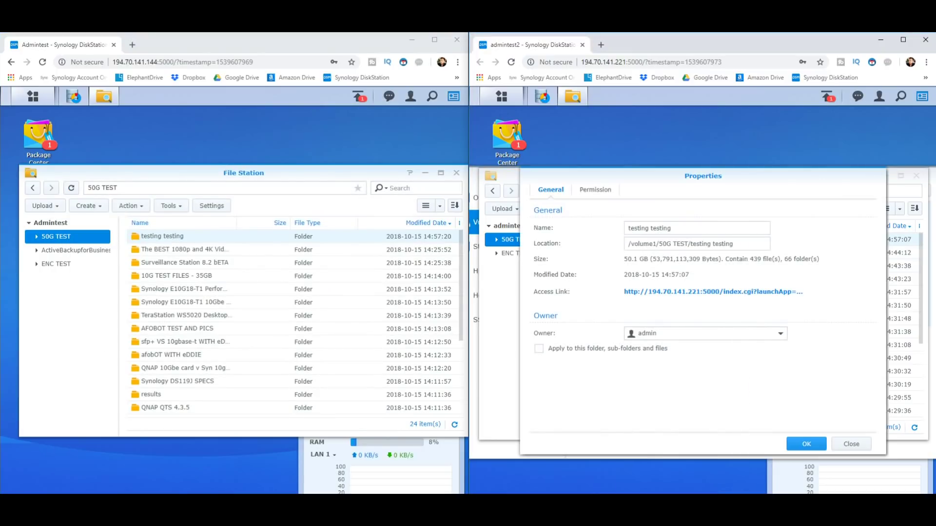
{"action": "left_click", "coordinate": [851, 444]}
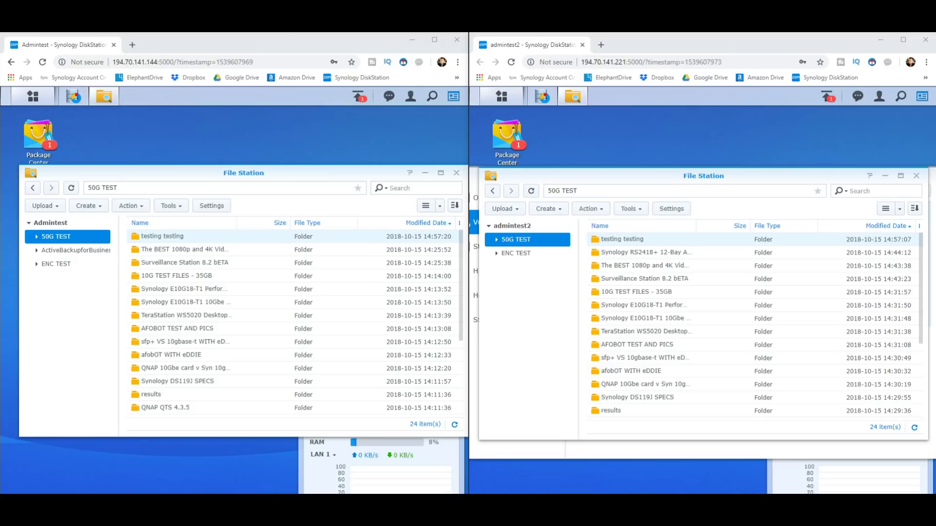
Open the Alarms & Clock stopwatch, reset it to zero and move its window down clear of both File Station windows.
{"action": "key", "text": "alt+Tab"}
{"action": "left_click", "coordinate": [447, 164]}
{"action": "key", "text": "super"}
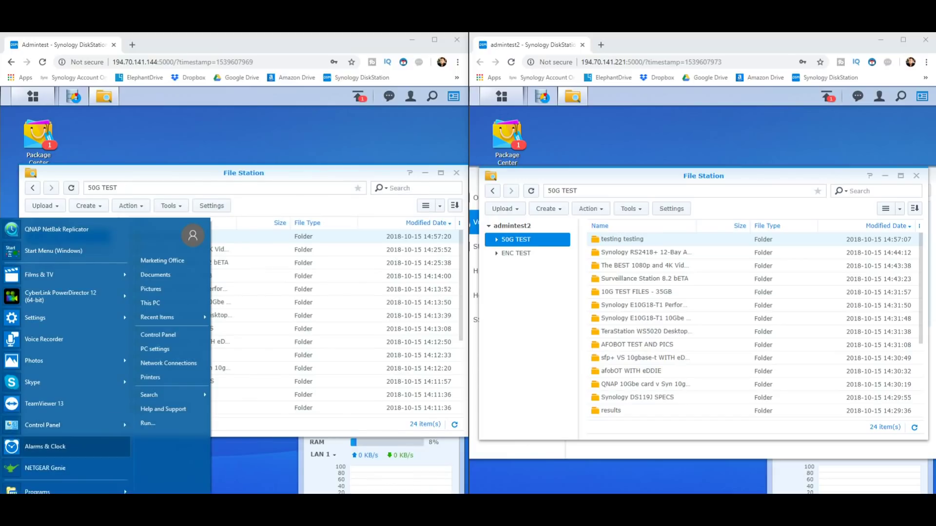
{"action": "left_click", "coordinate": [45, 447]}
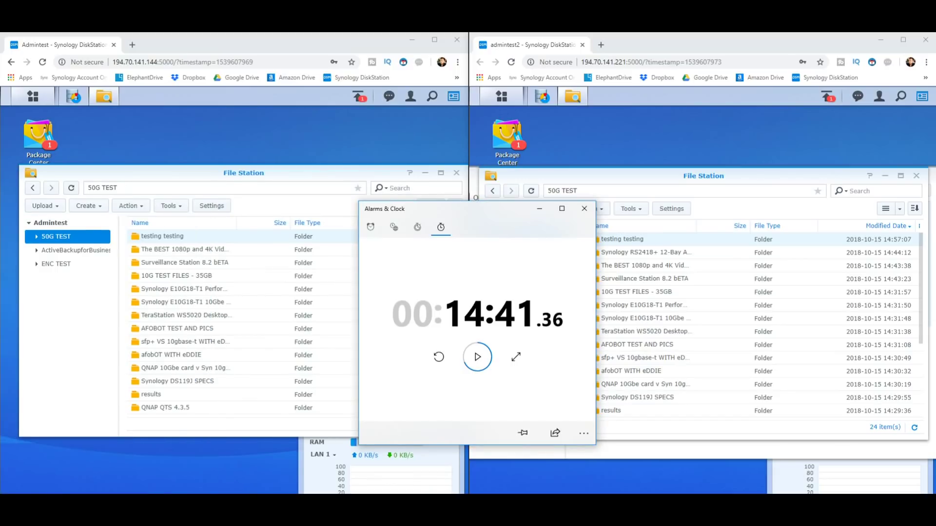
{"action": "left_click", "coordinate": [439, 357]}
{"action": "left_click_drag", "start_coordinate": [458, 209], "coordinate": [463, 474]}
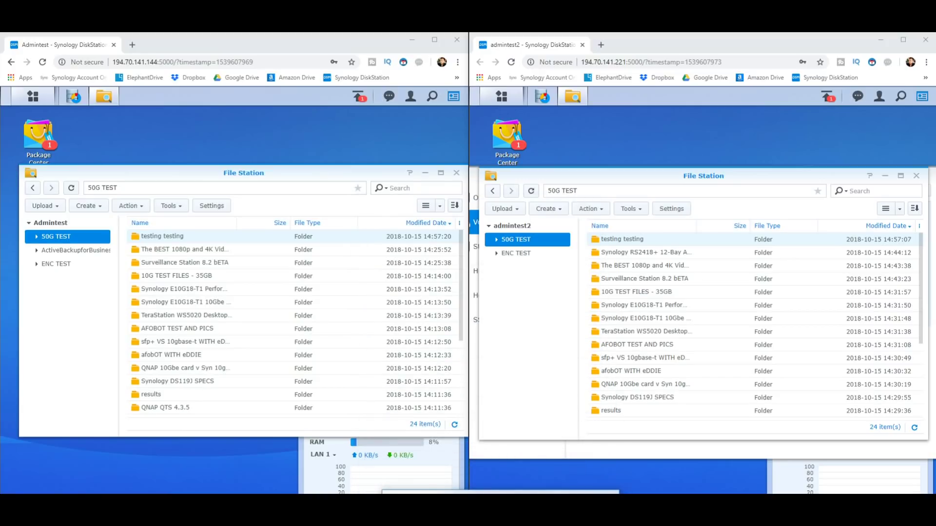
Copy the "testing testing" folder from 50G TEST and paste it into the encrypted ENC TEST folder on Admintest.
{"action": "right_click", "coordinate": [172, 237]}
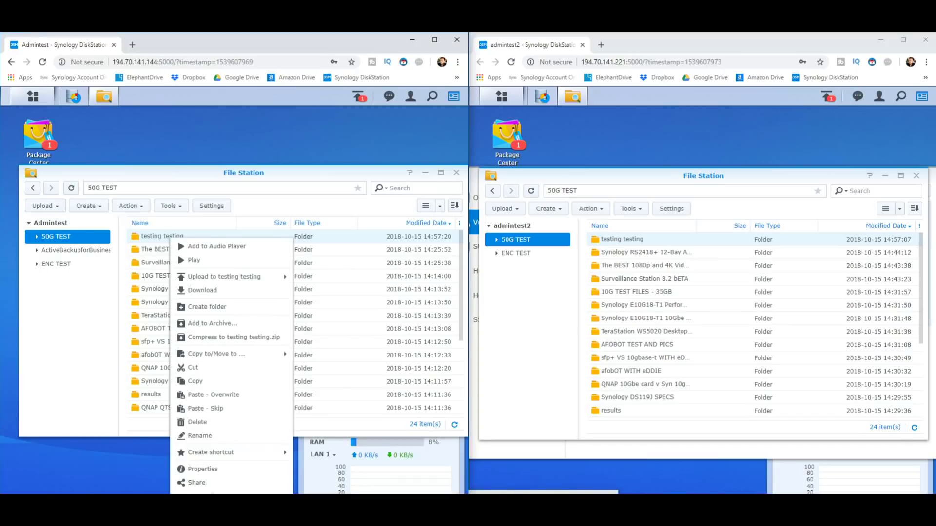
{"action": "left_click", "coordinate": [195, 382]}
{"action": "left_click", "coordinate": [56, 264]}
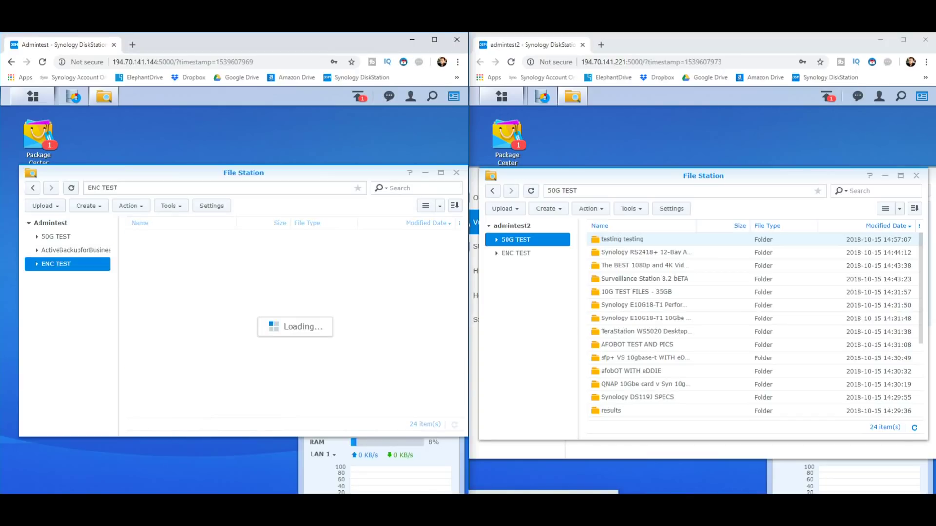
{"action": "right_click", "coordinate": [189, 267]}
{"action": "left_click", "coordinate": [229, 421]}
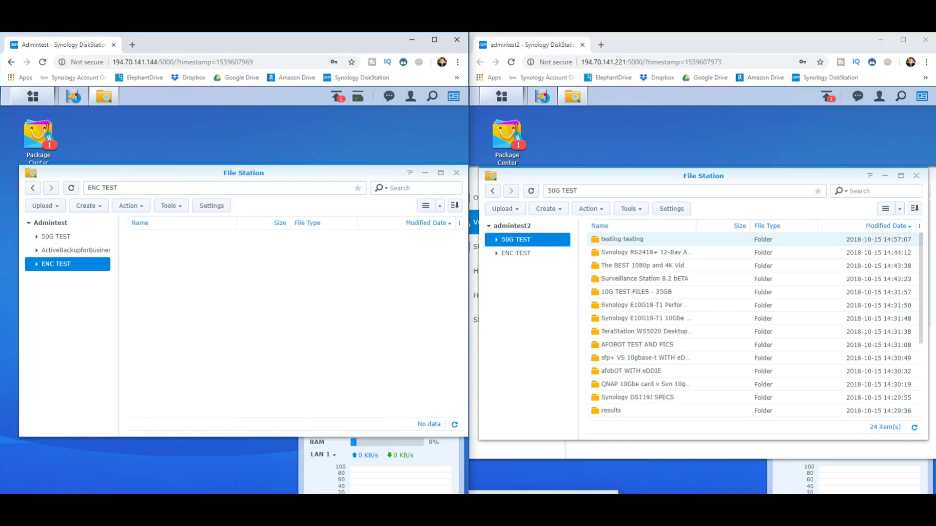
Copy the "testing testing" folder from 50G TEST into the encrypted ENC TEST folder on admintest2 and start the Alarms & Clock stopwatch.
{"action": "right_click", "coordinate": [615, 239]}
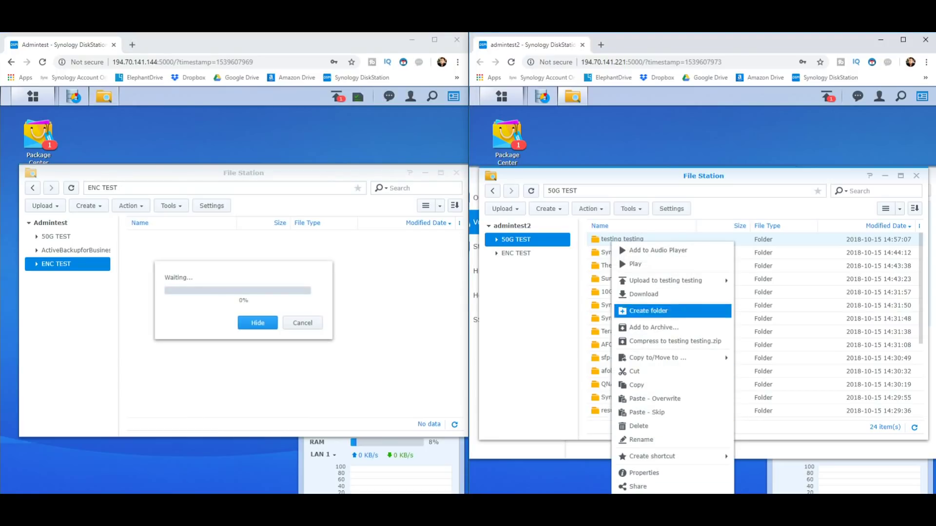
{"action": "left_click", "coordinate": [637, 385]}
{"action": "left_click", "coordinate": [516, 253]}
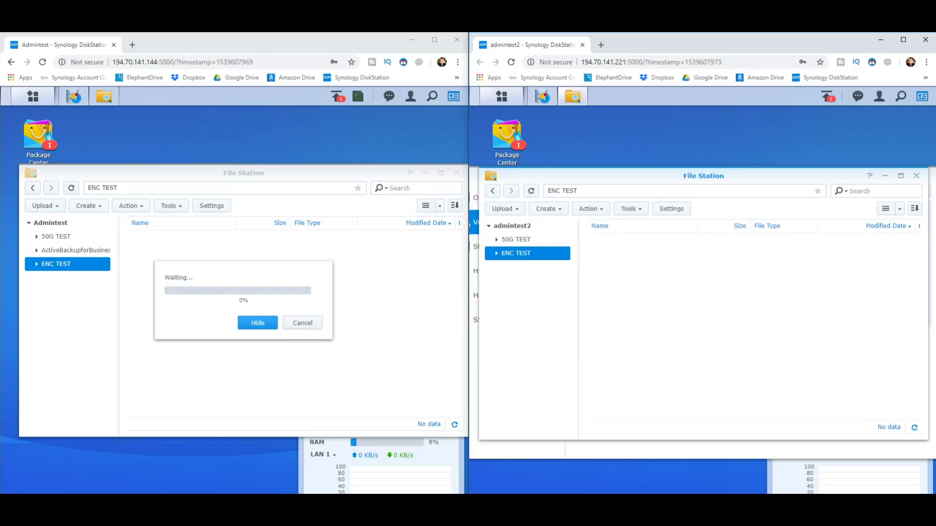
{"action": "right_click", "coordinate": [631, 267]}
{"action": "left_click", "coordinate": [673, 421]}
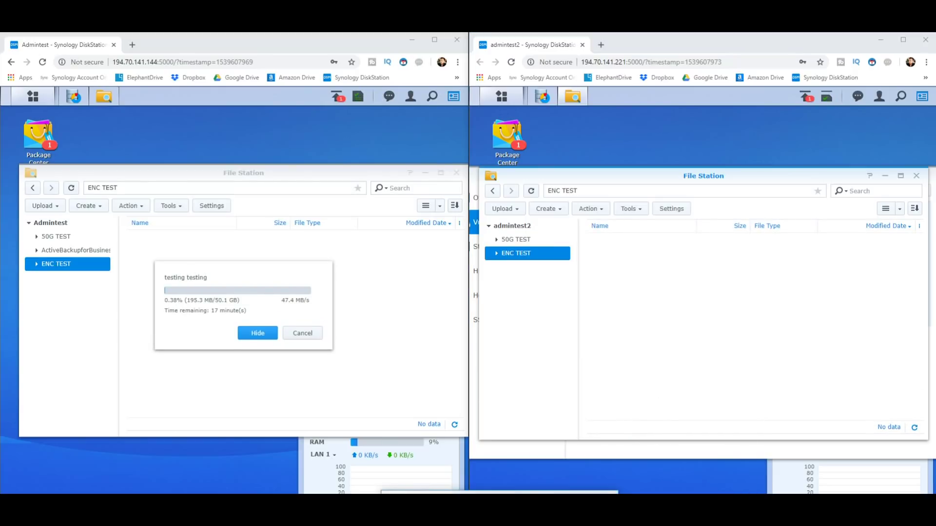
{"action": "left_click_drag", "start_coordinate": [481, 498], "coordinate": [474, 334]}
{"action": "left_click", "coordinate": [457, 413]}
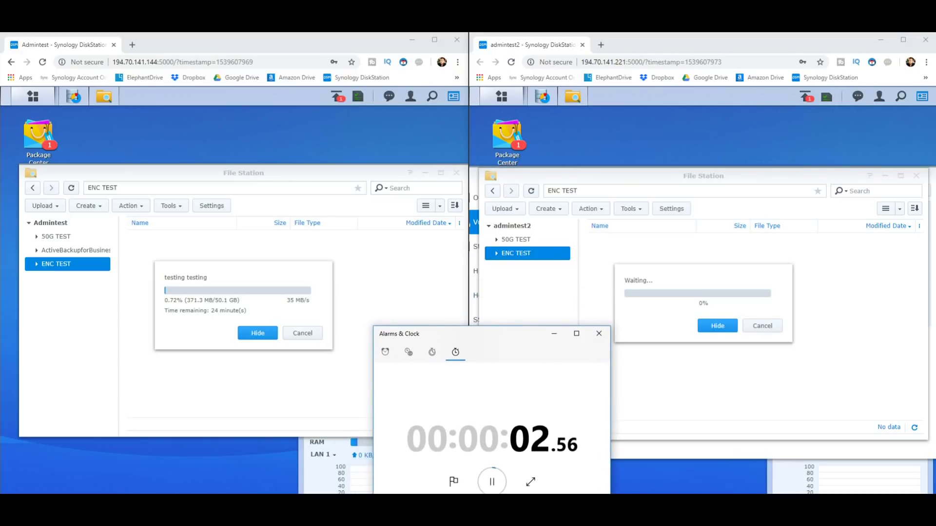
Check the RAID type of Volume 1 in Storage Manager on Admintest and on admintest2, minimizing each Storage Manager window.
{"action": "left_click", "coordinate": [74, 96]}
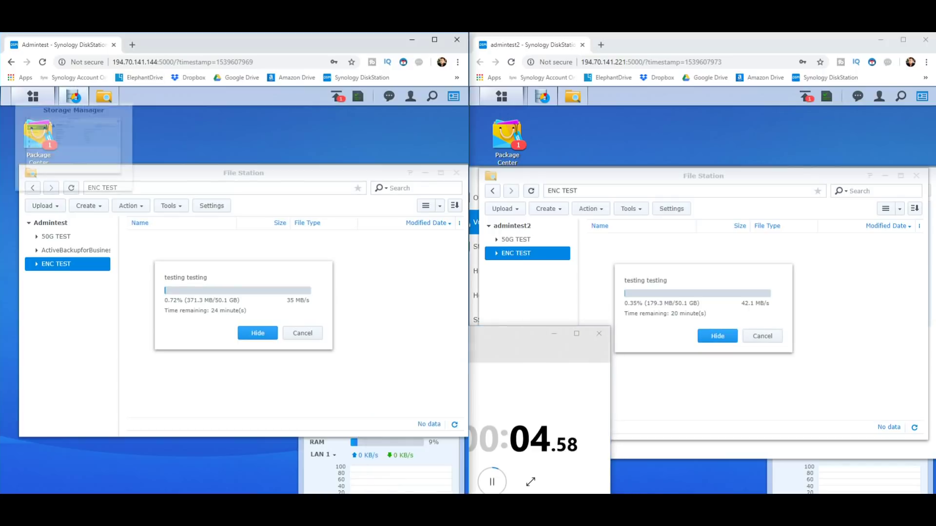
{"action": "left_click", "coordinate": [73, 97]}
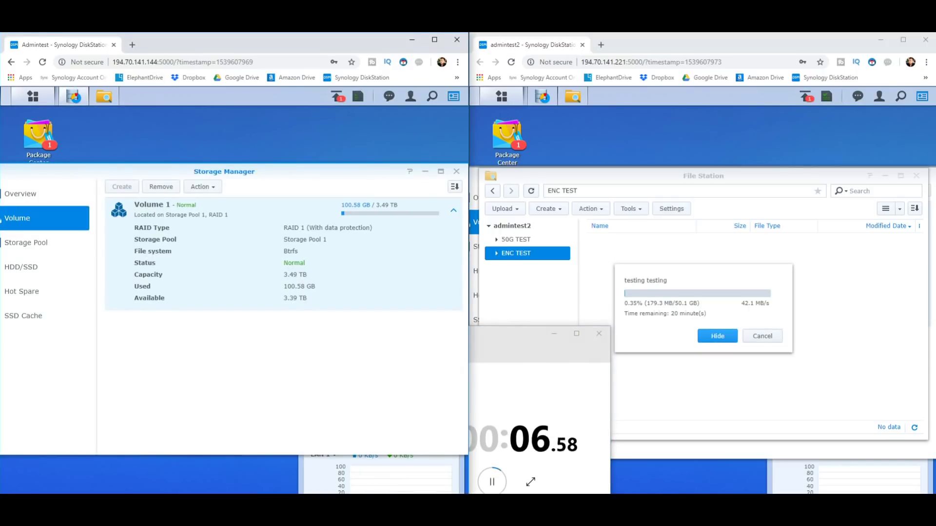
{"action": "left_click", "coordinate": [425, 172]}
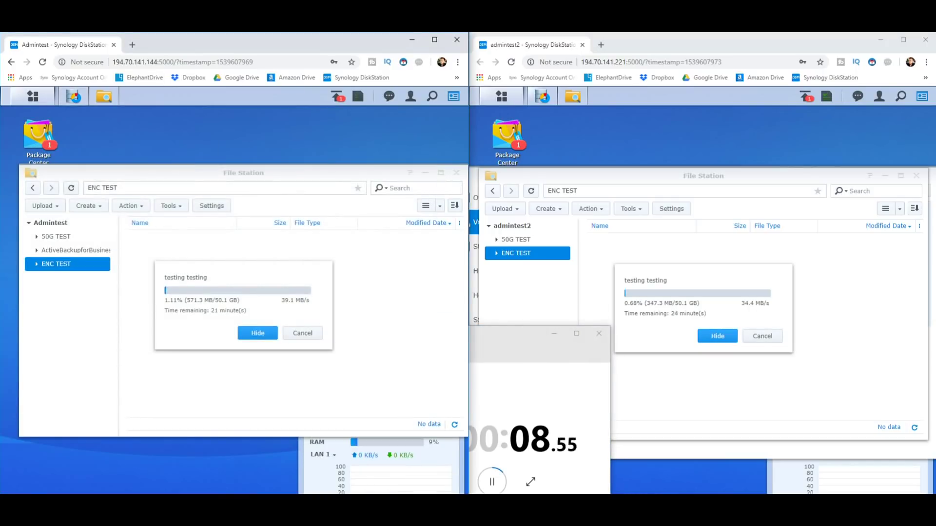
{"action": "left_click", "coordinate": [543, 97]}
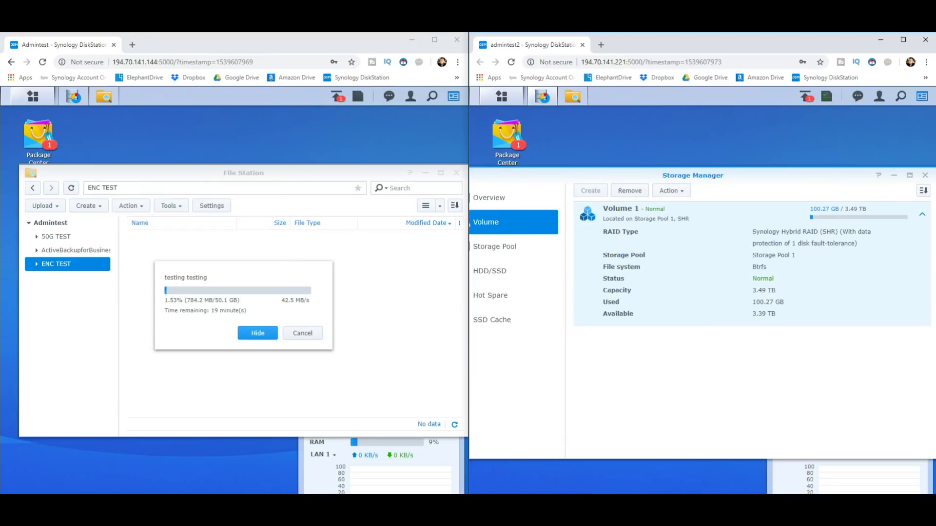
{"action": "left_click", "coordinate": [894, 176]}
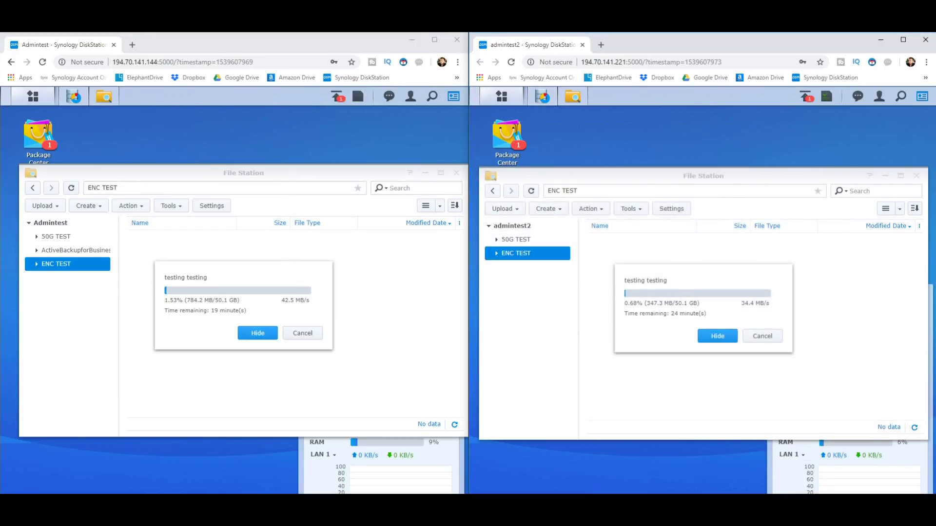
Bring the Alarms & Clock stopwatch forward between the two copy progress dialogs and dismiss the Dropbox Camera Upload prompt.
{"action": "key", "text": "alt+Tab"}
{"action": "left_click_drag", "start_coordinate": [468, 333], "coordinate": [442, 266]}
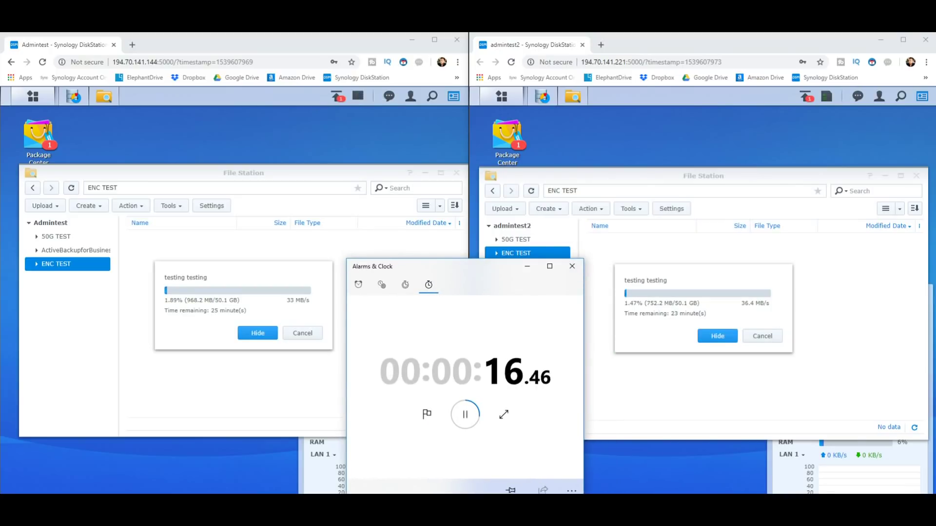
{"action": "left_click_drag", "start_coordinate": [389, 266], "coordinate": [400, 250]}
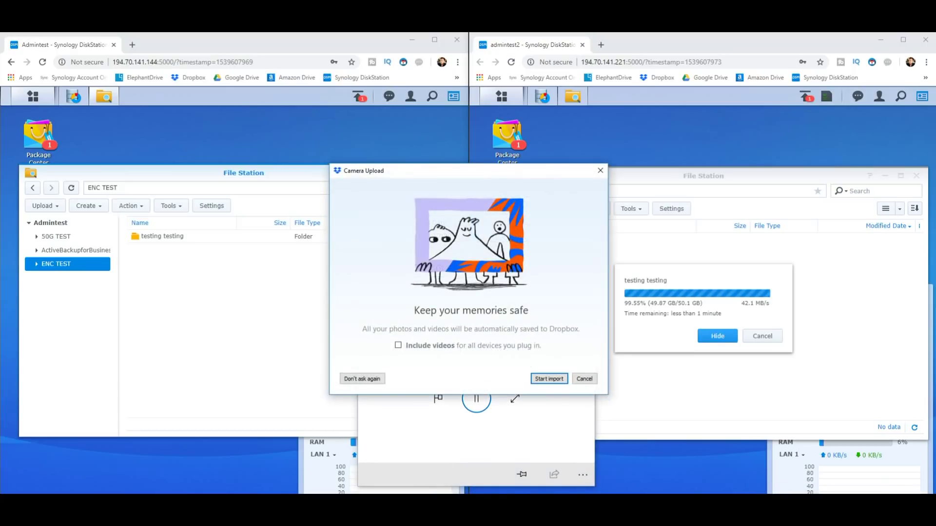
{"action": "left_click", "coordinate": [600, 171]}
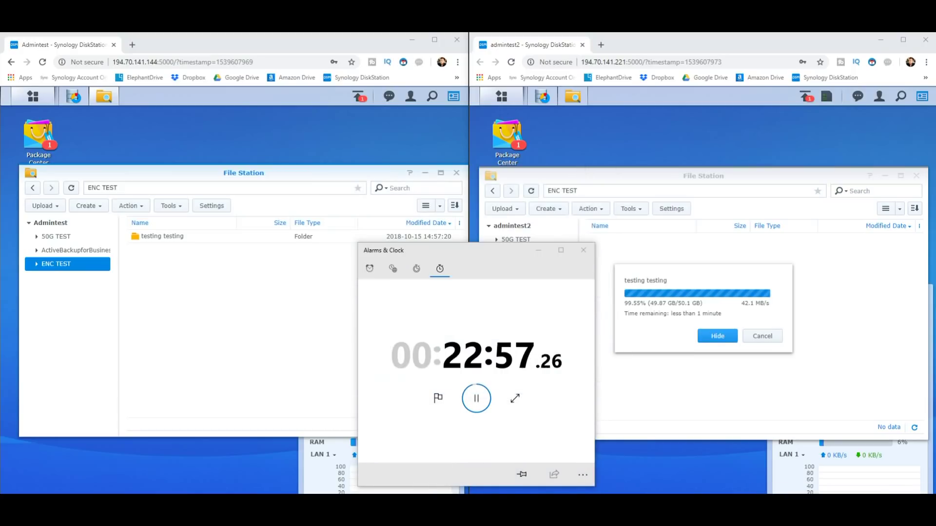